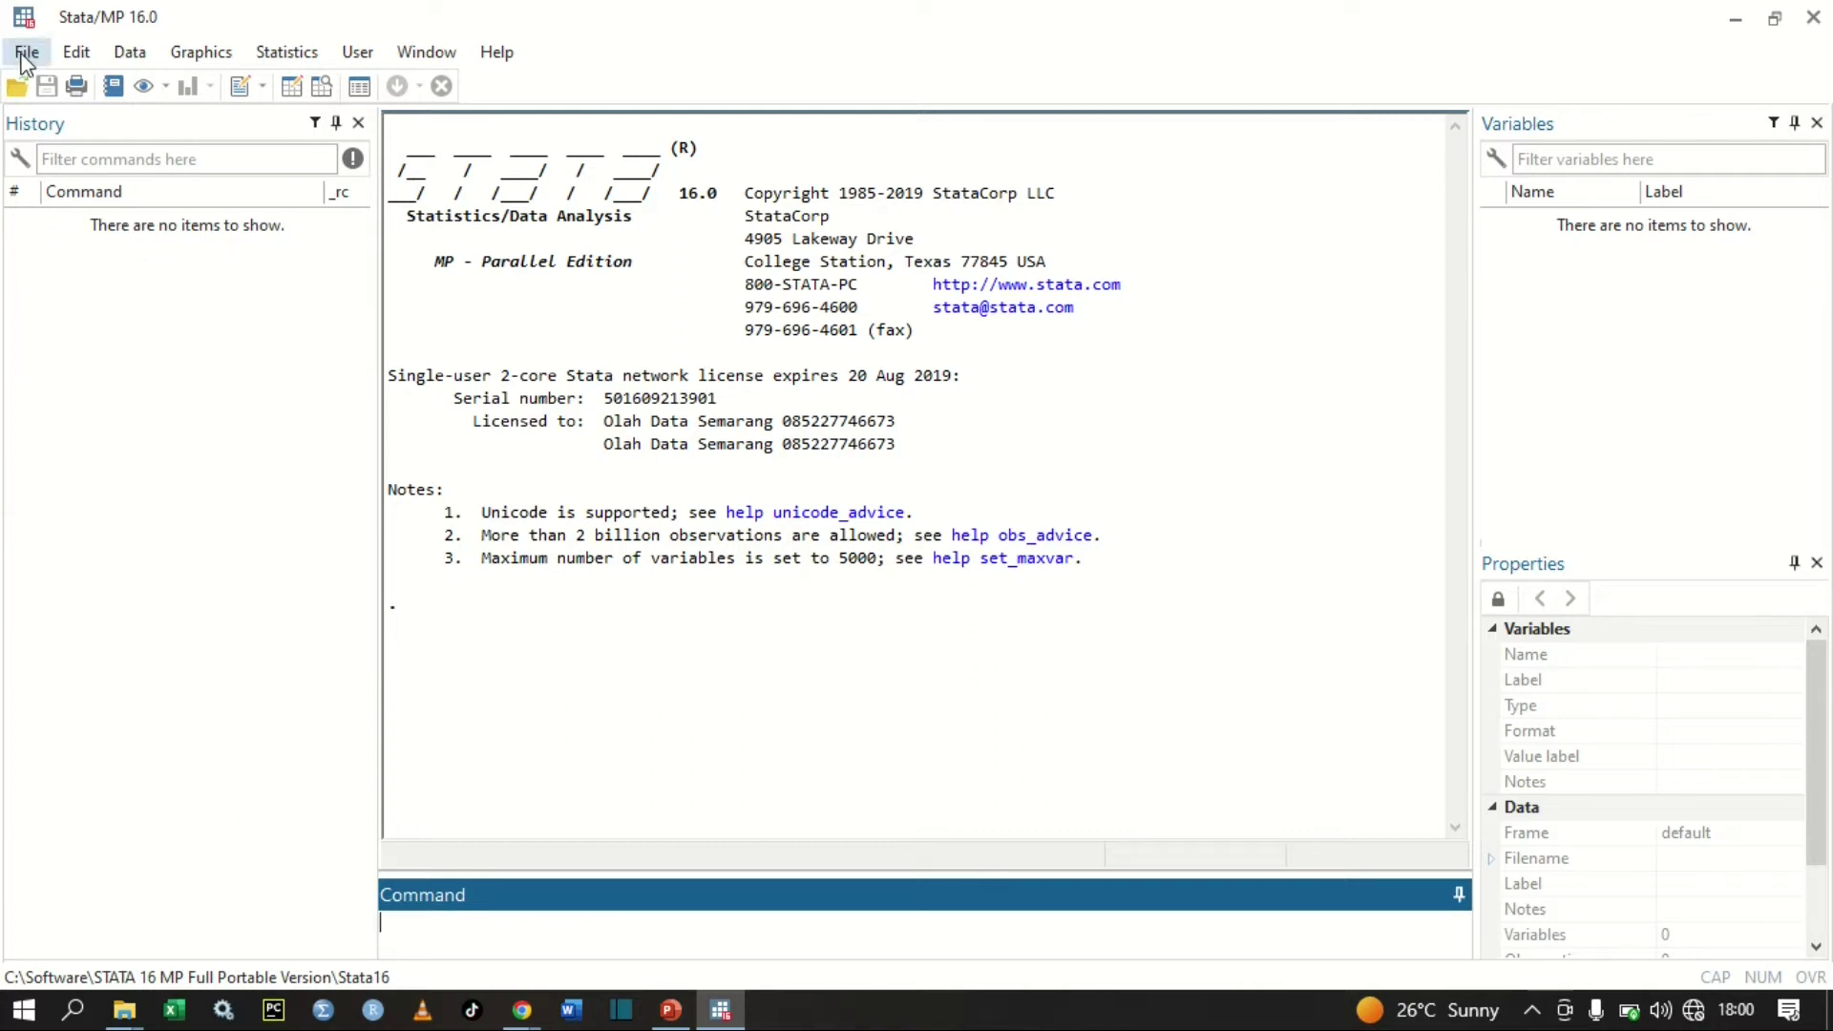
- Load bpwide.dta from the example datasets installed with Stata, then close the datasets list
click(26, 57)
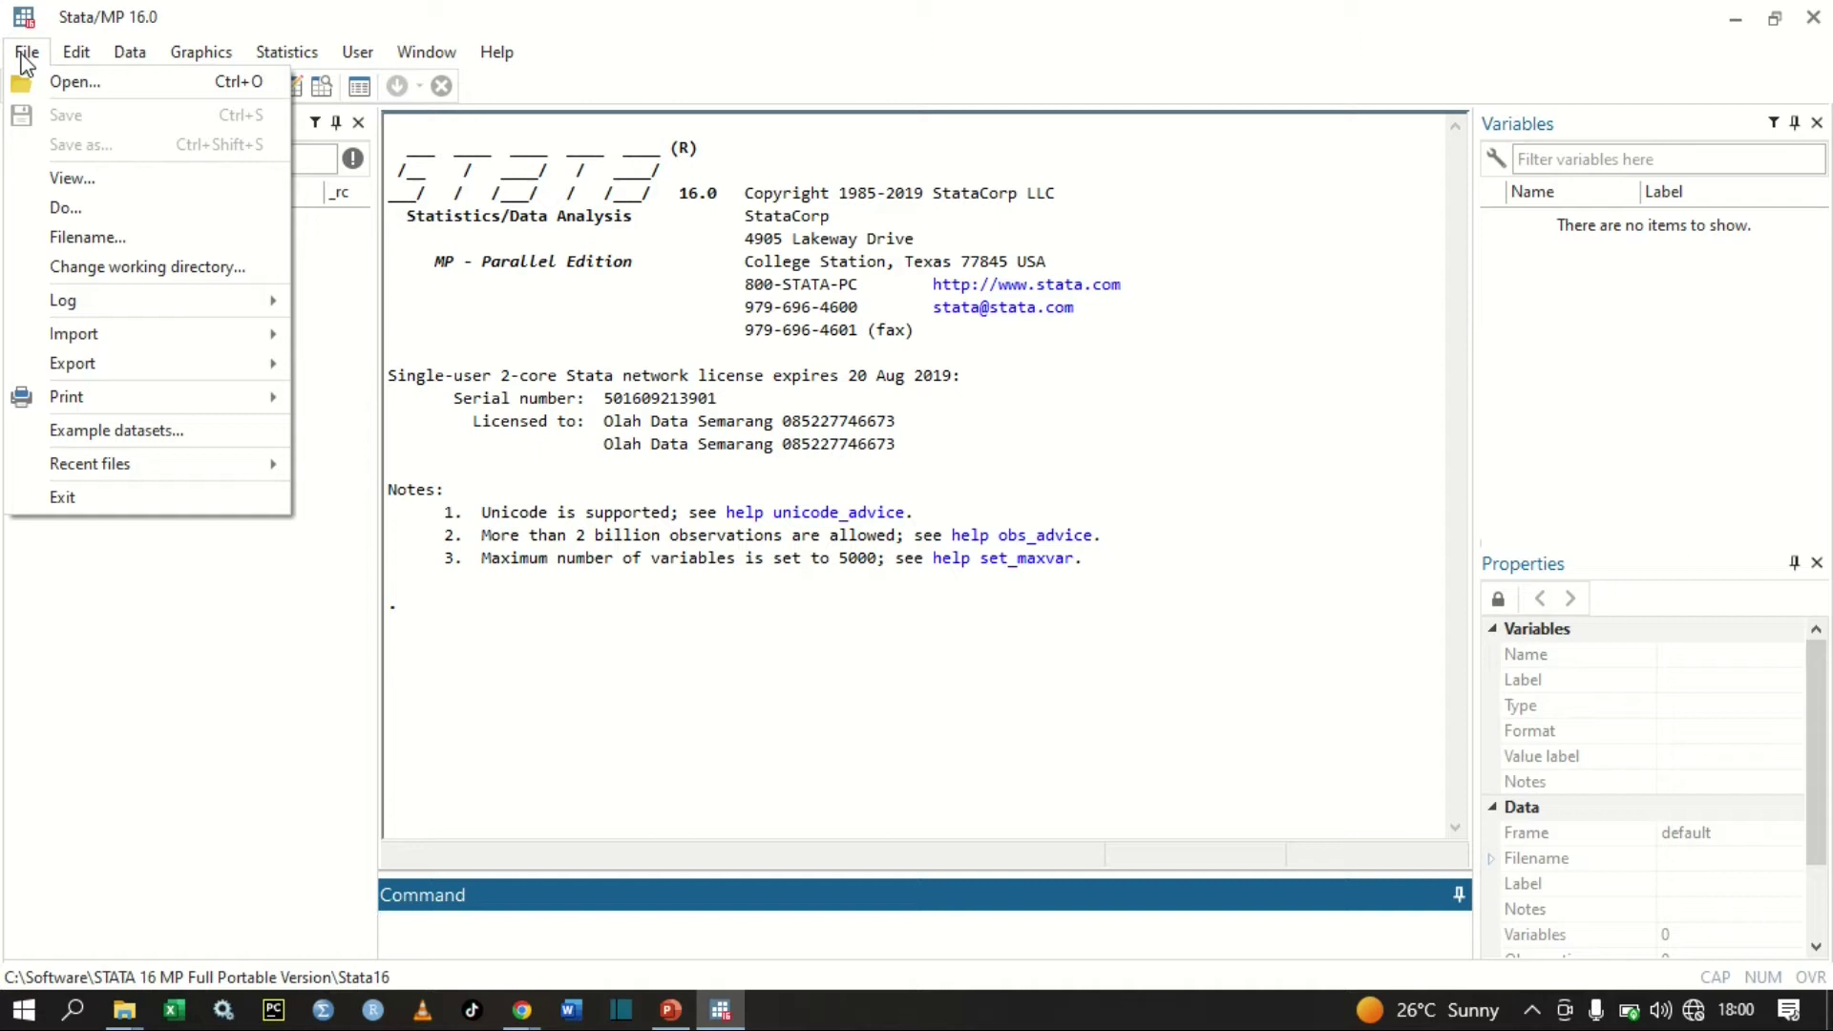
click(26, 58)
click(26, 57)
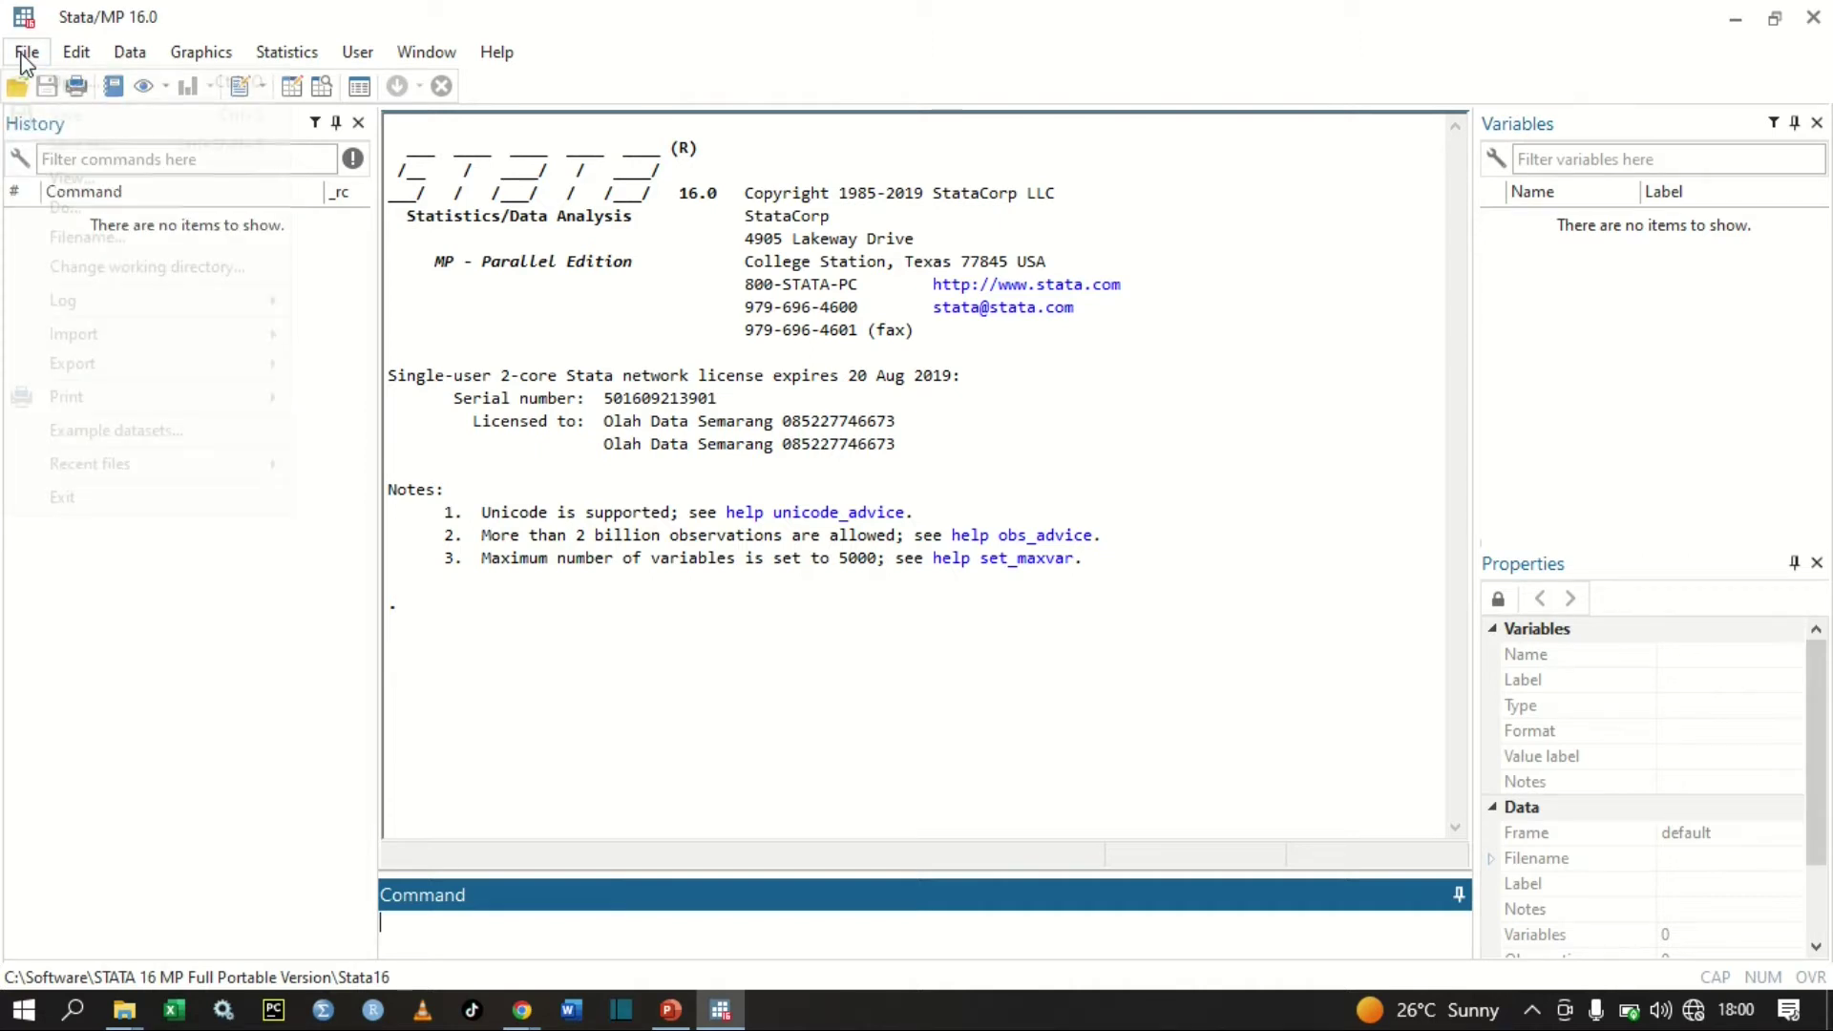
click(137, 439)
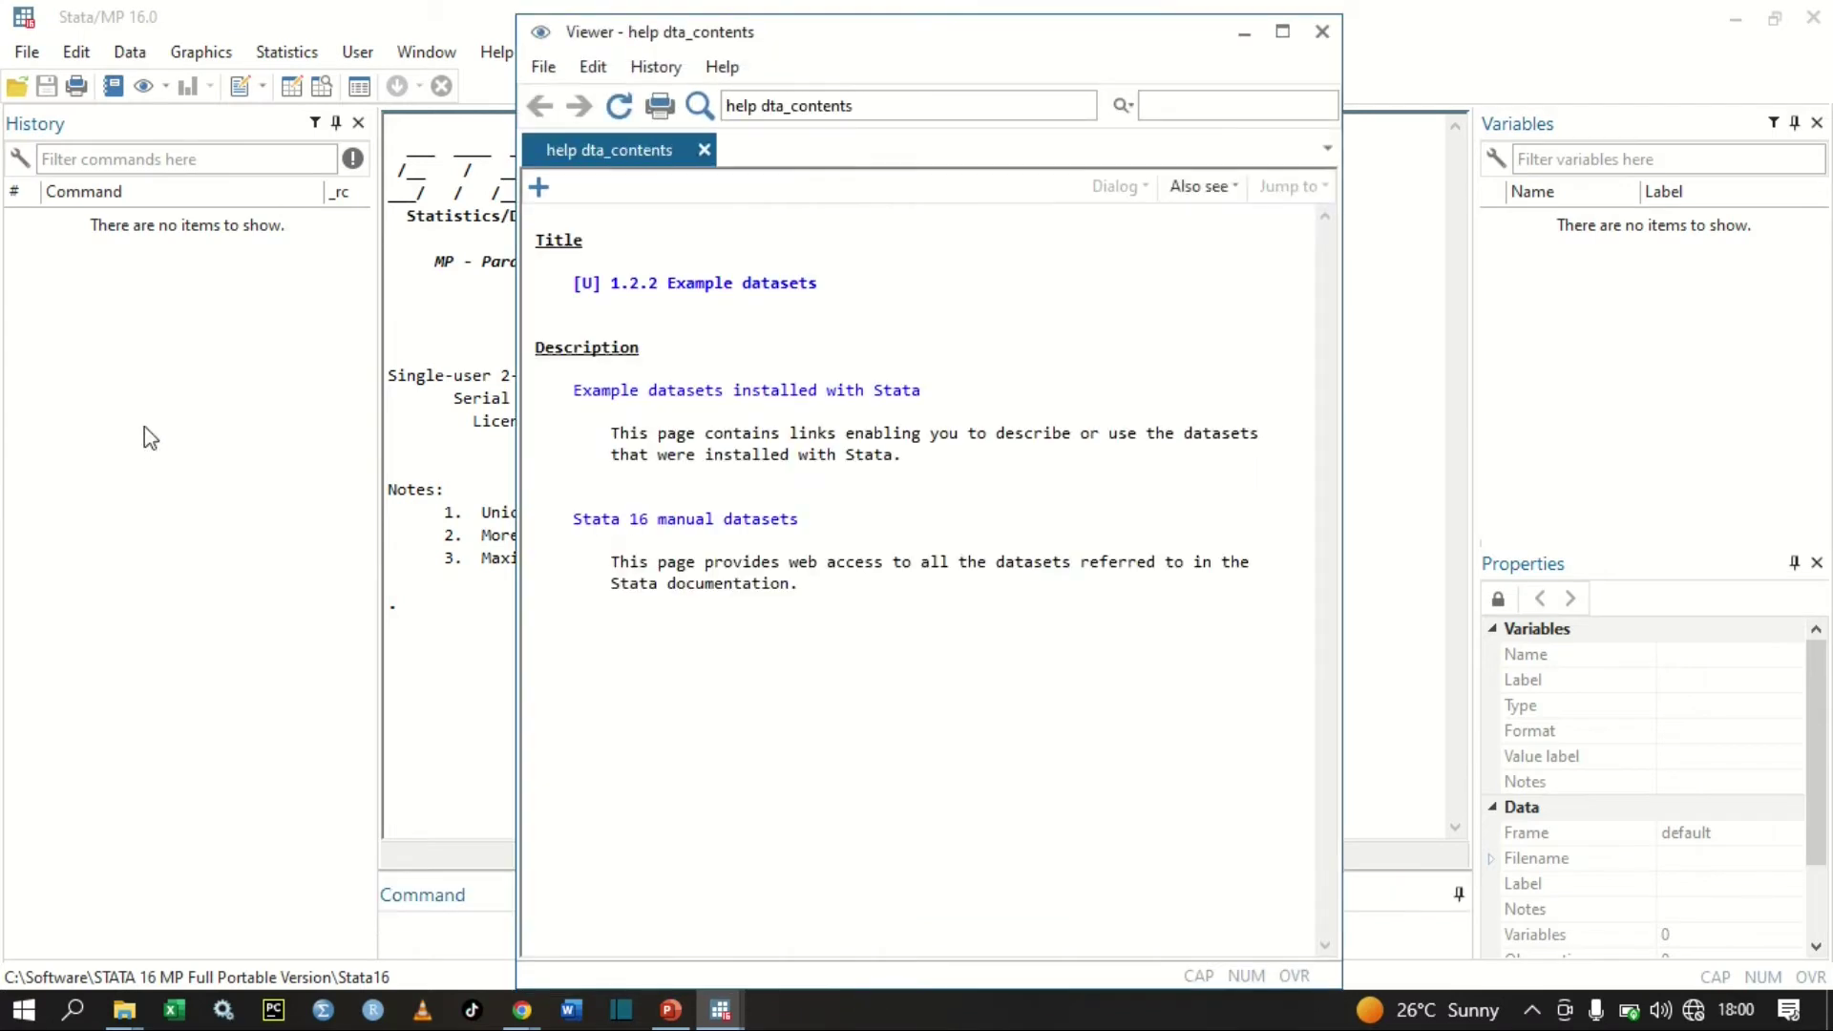
click(679, 408)
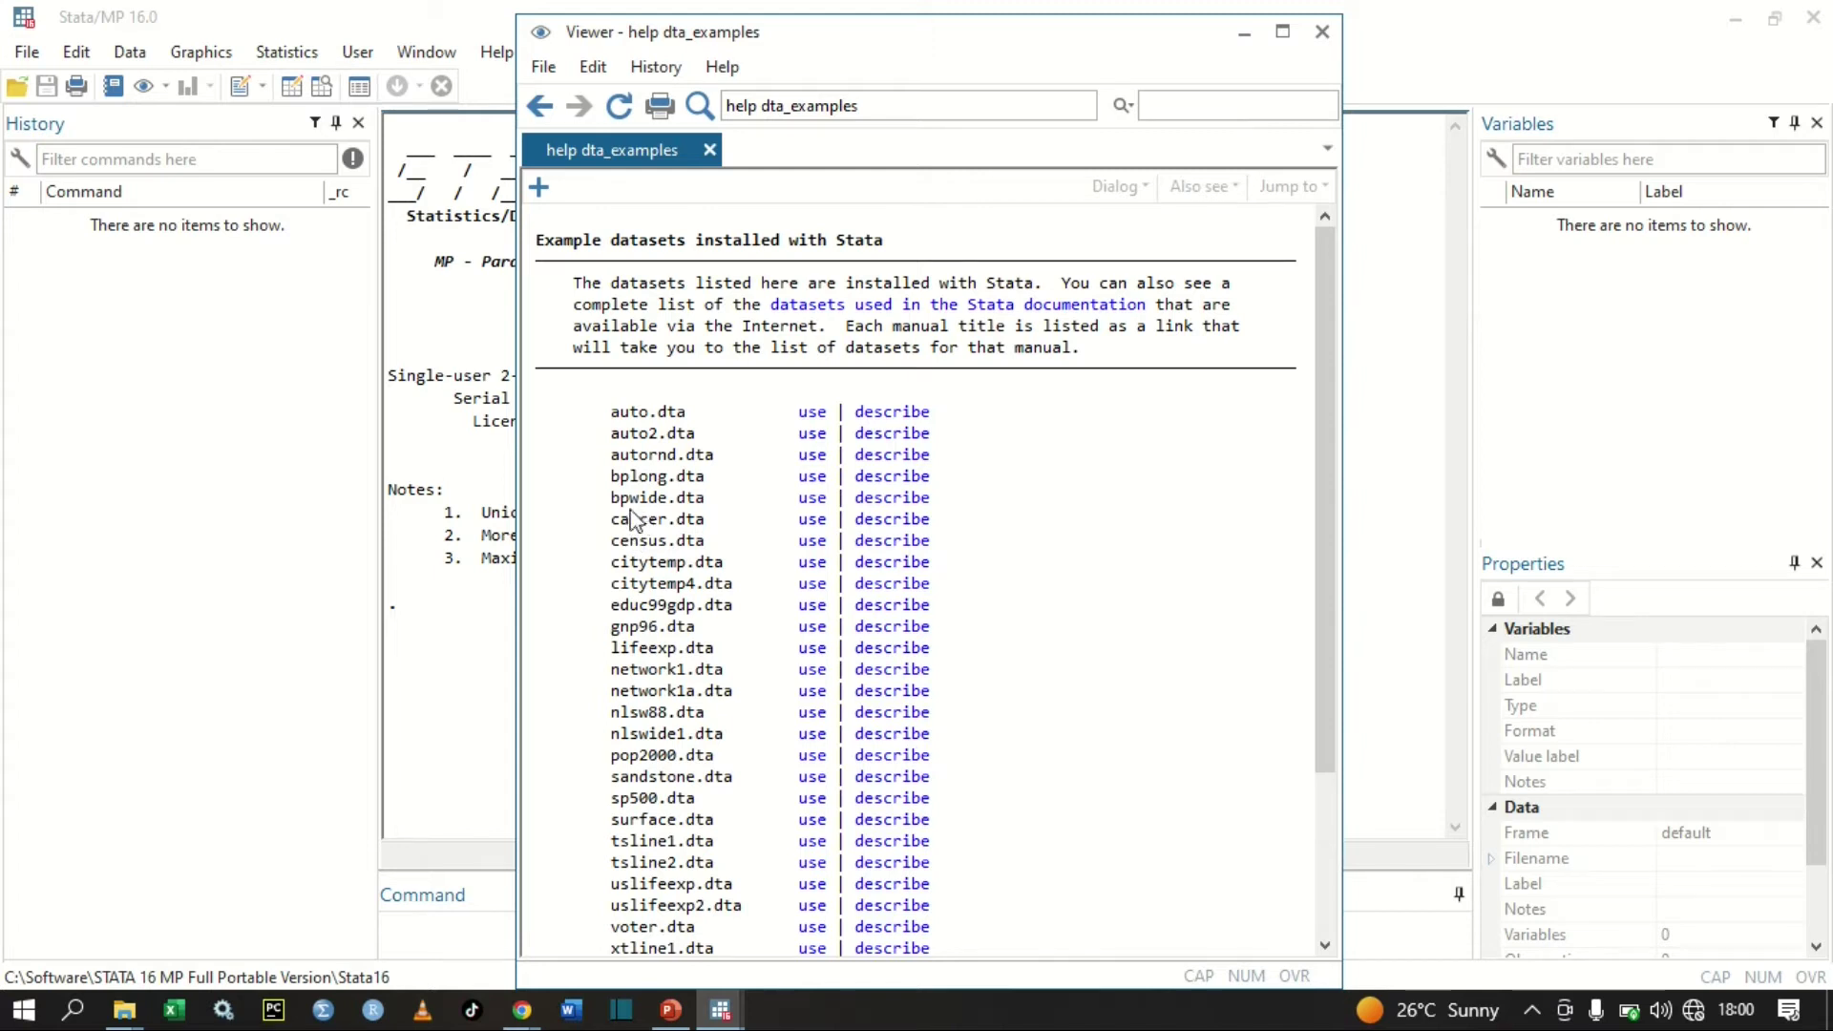
click(812, 501)
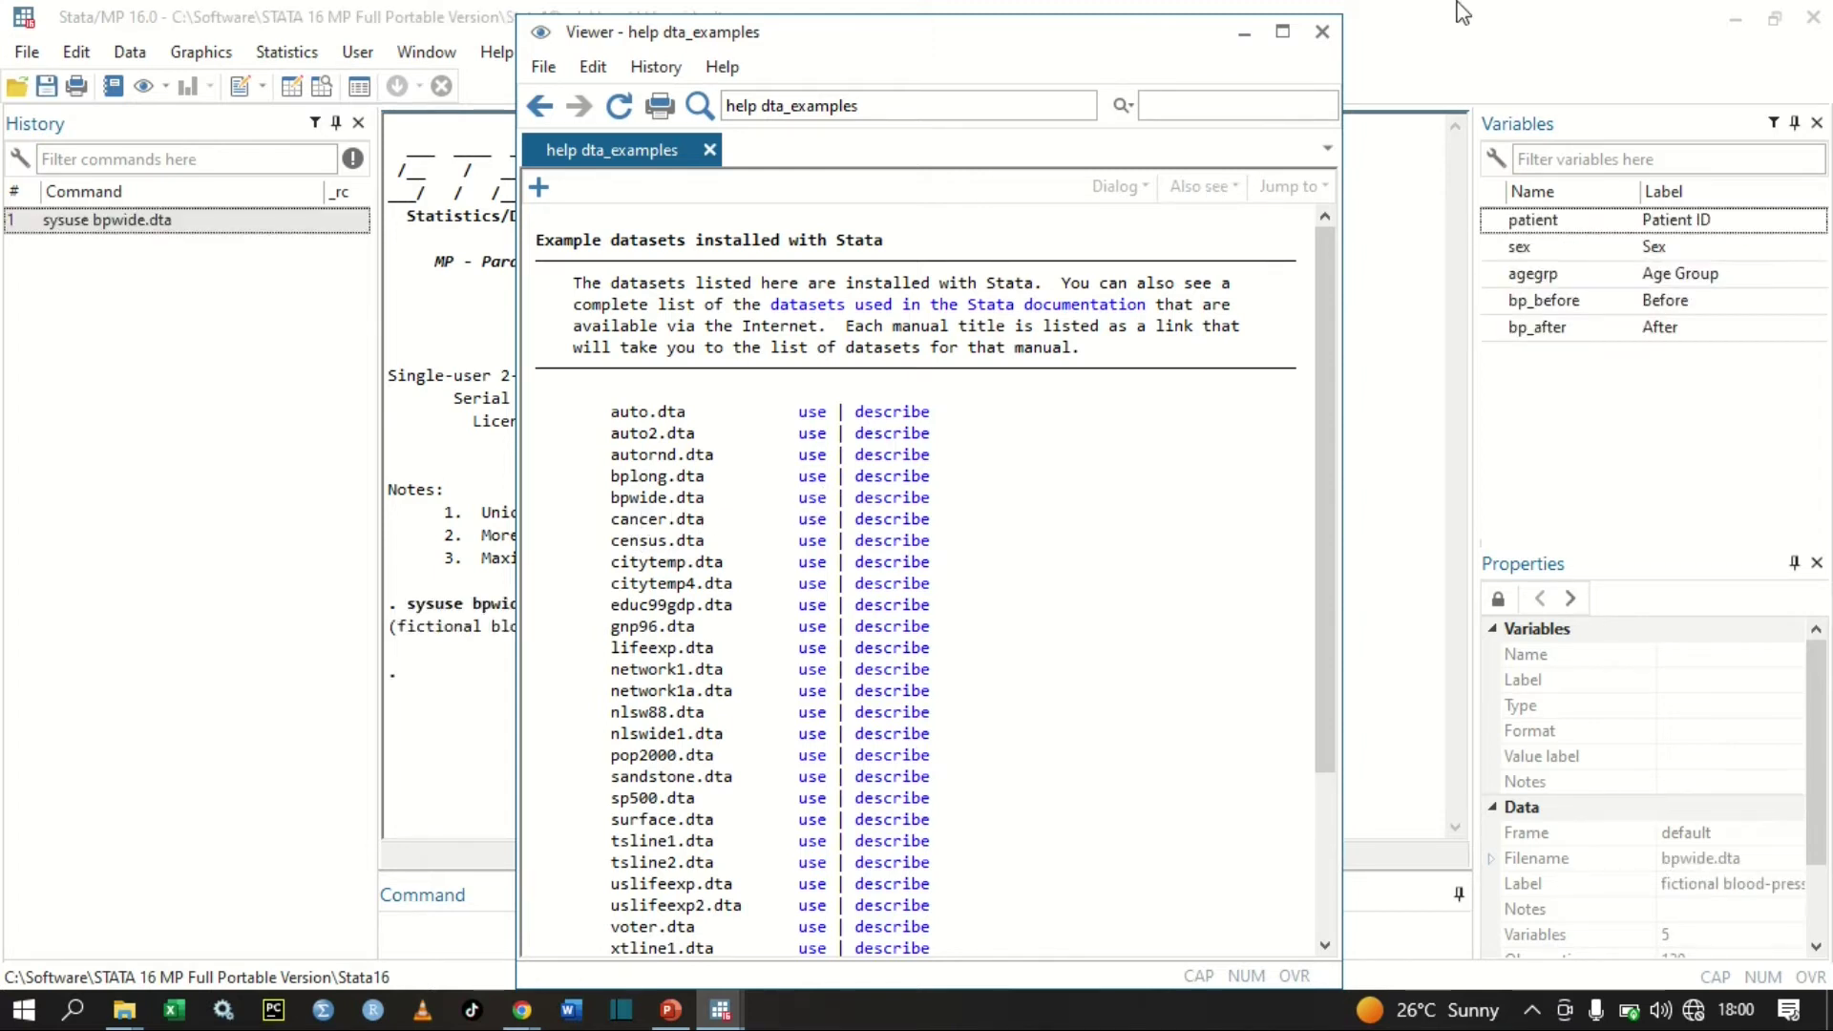
click(1310, 43)
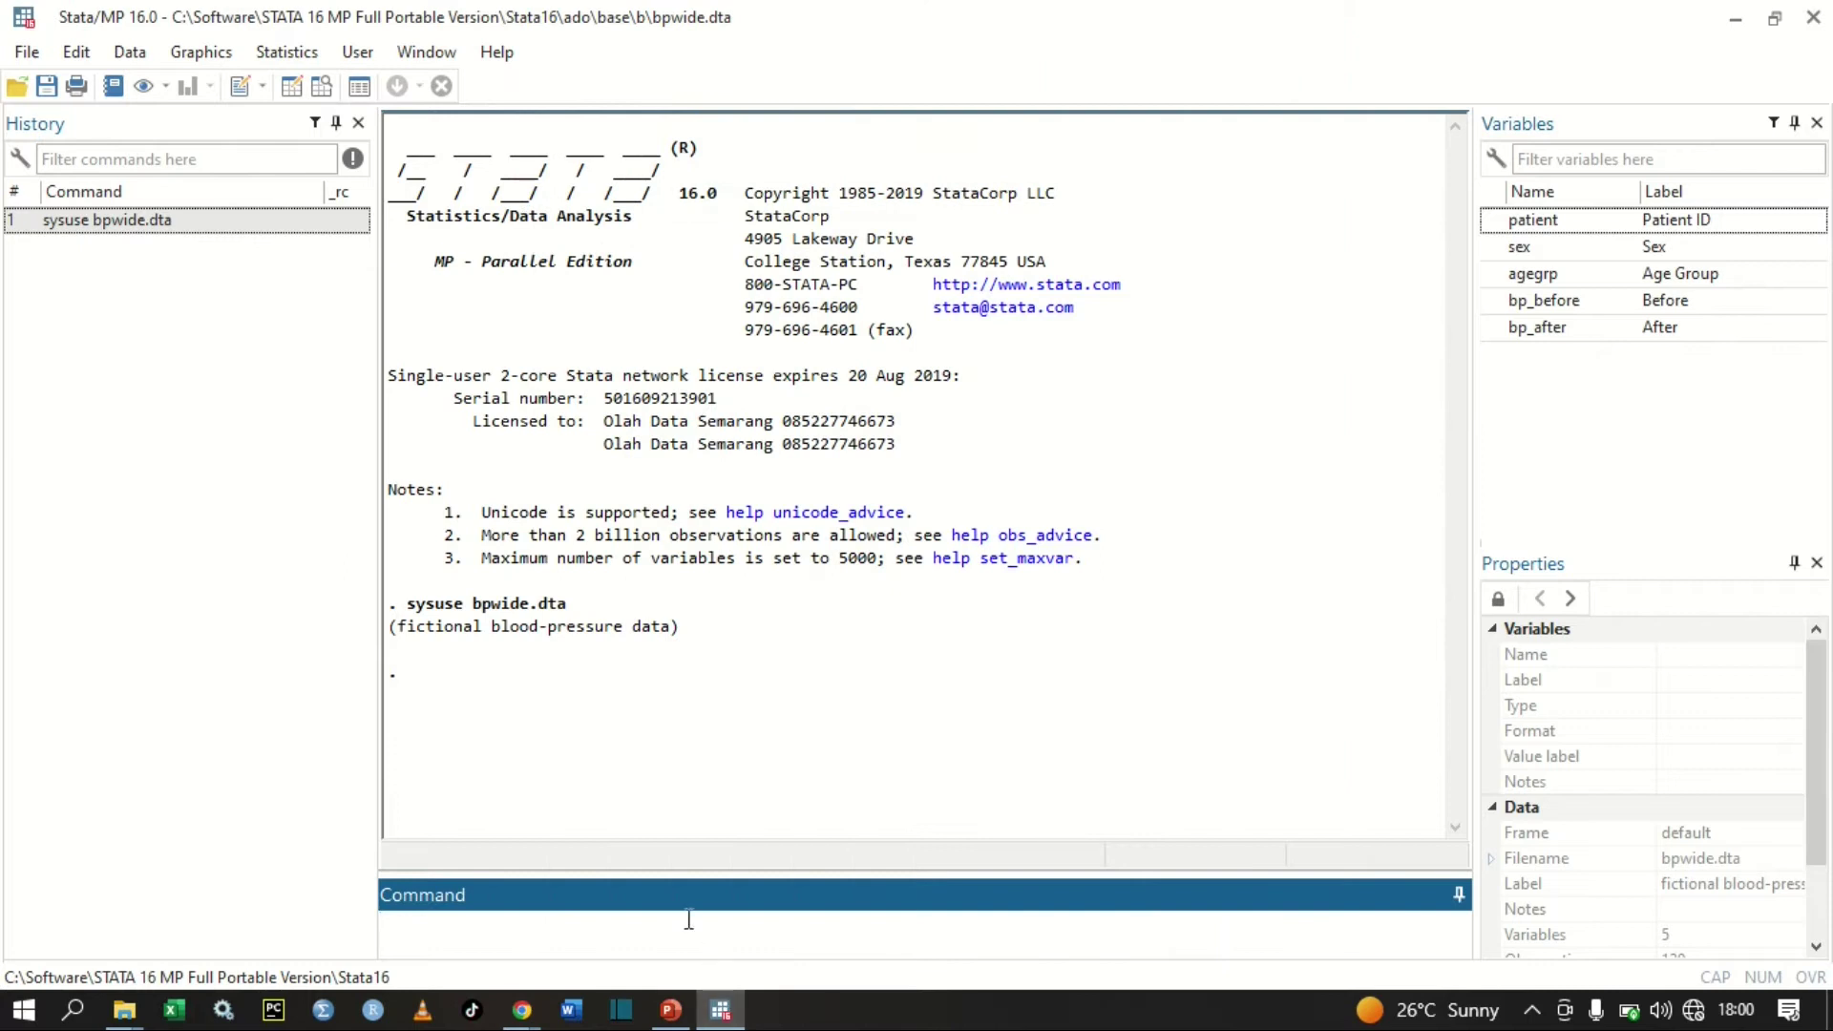
- Run describe to report bpwide's 120 observations and five variables with types and labels
text(describe)
key(Return)
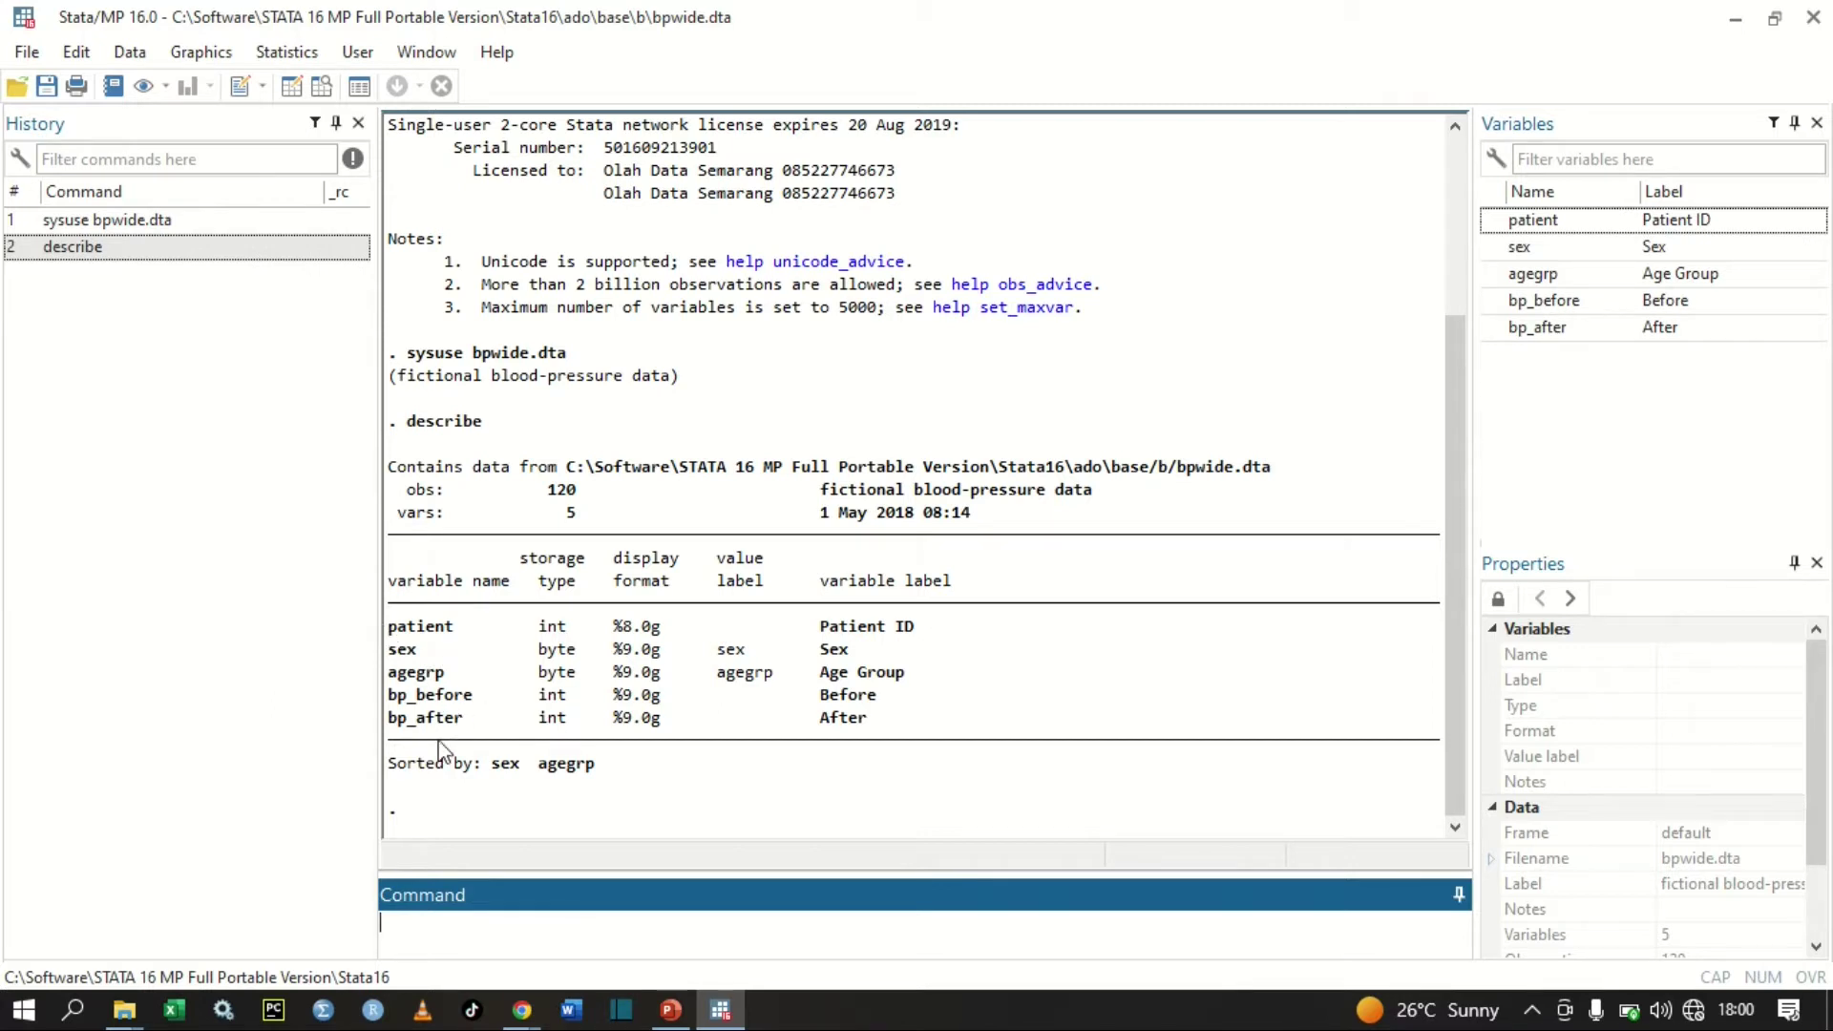
- Browse bpwide.dta in the Data Editor, scrolling through the patients' sex, age group and blood-pressure rows
click(322, 86)
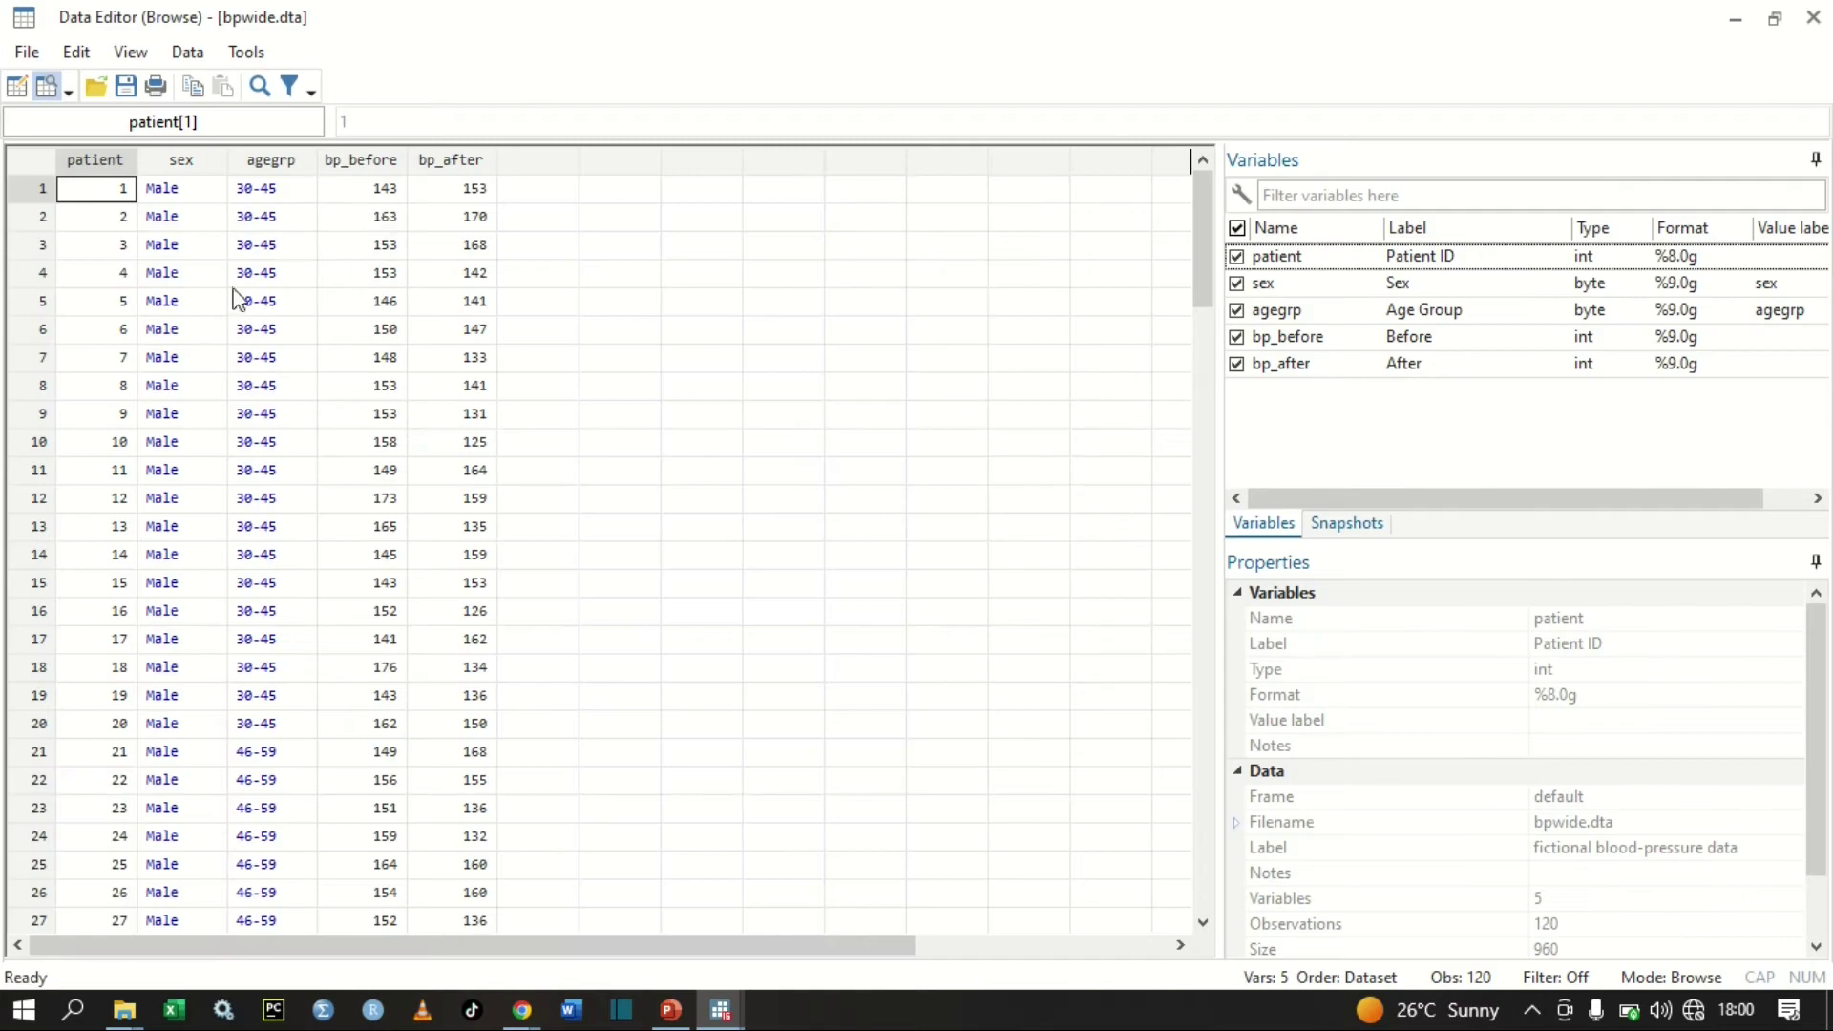
scroll(122, 391, down, 20)
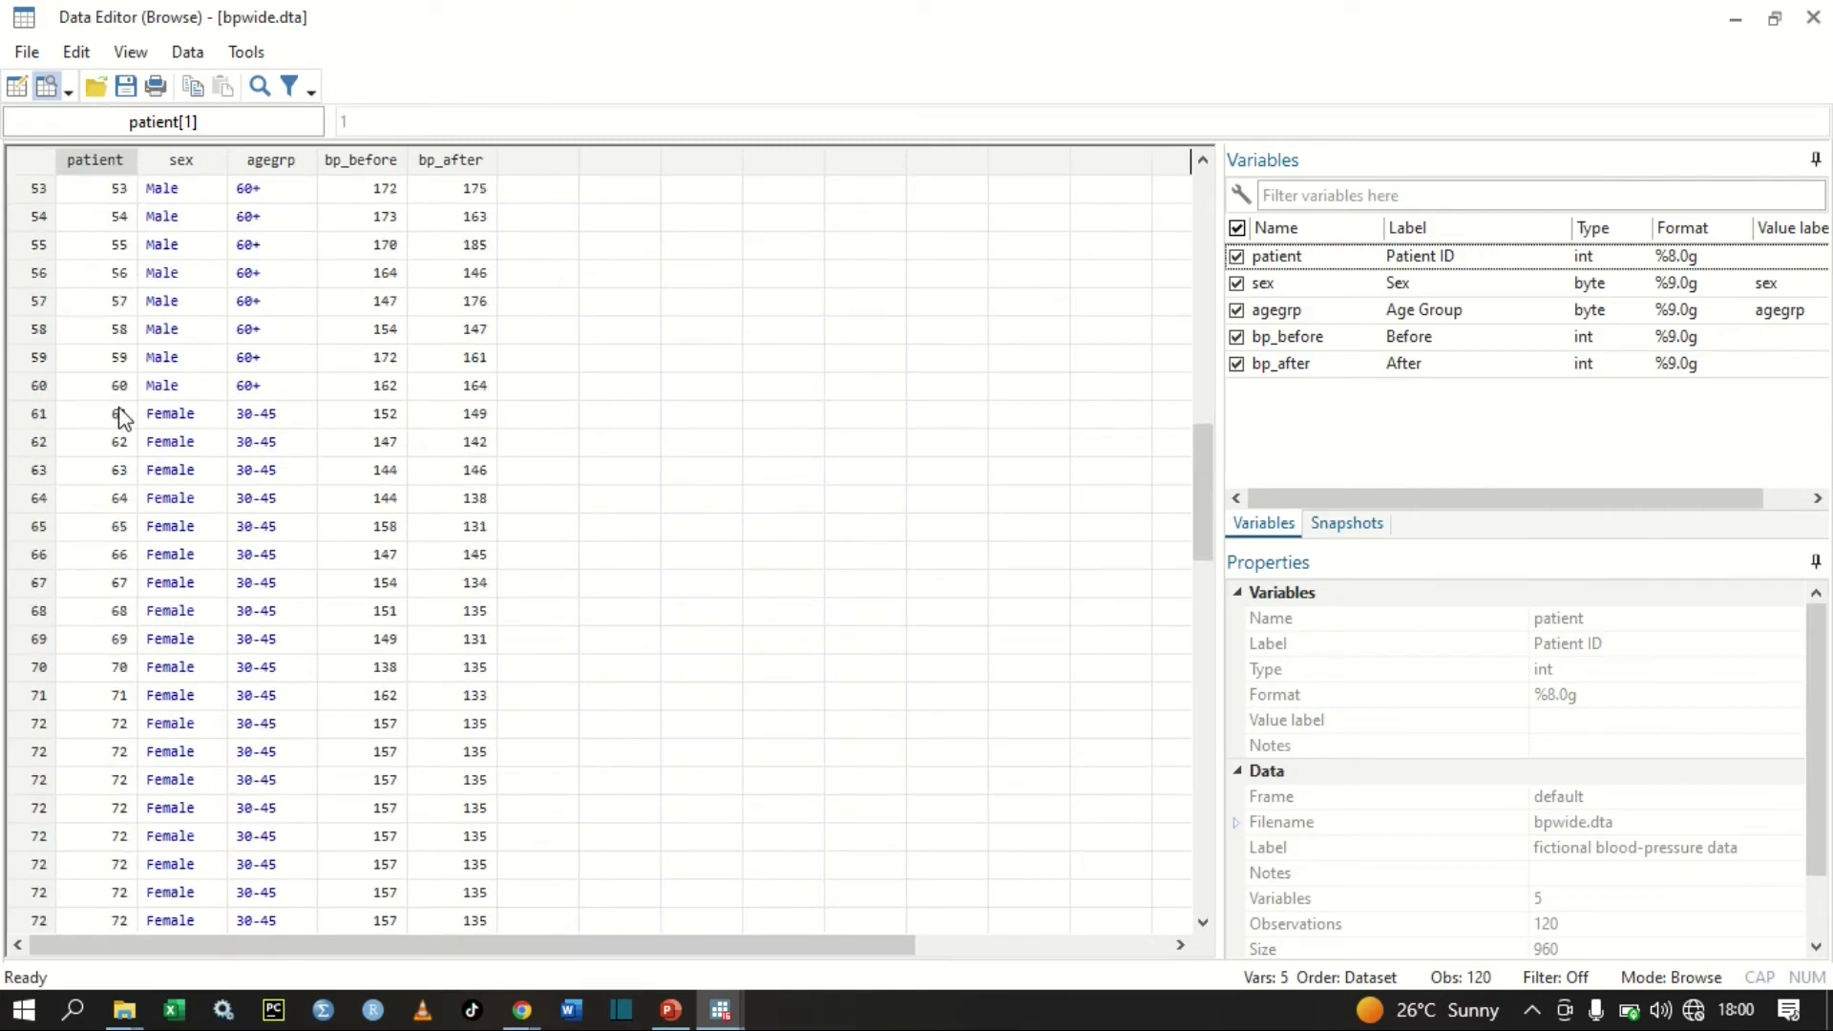
scroll(119, 437, down, 5)
scroll(116, 448, up, 5)
scroll(119, 444, up, 20)
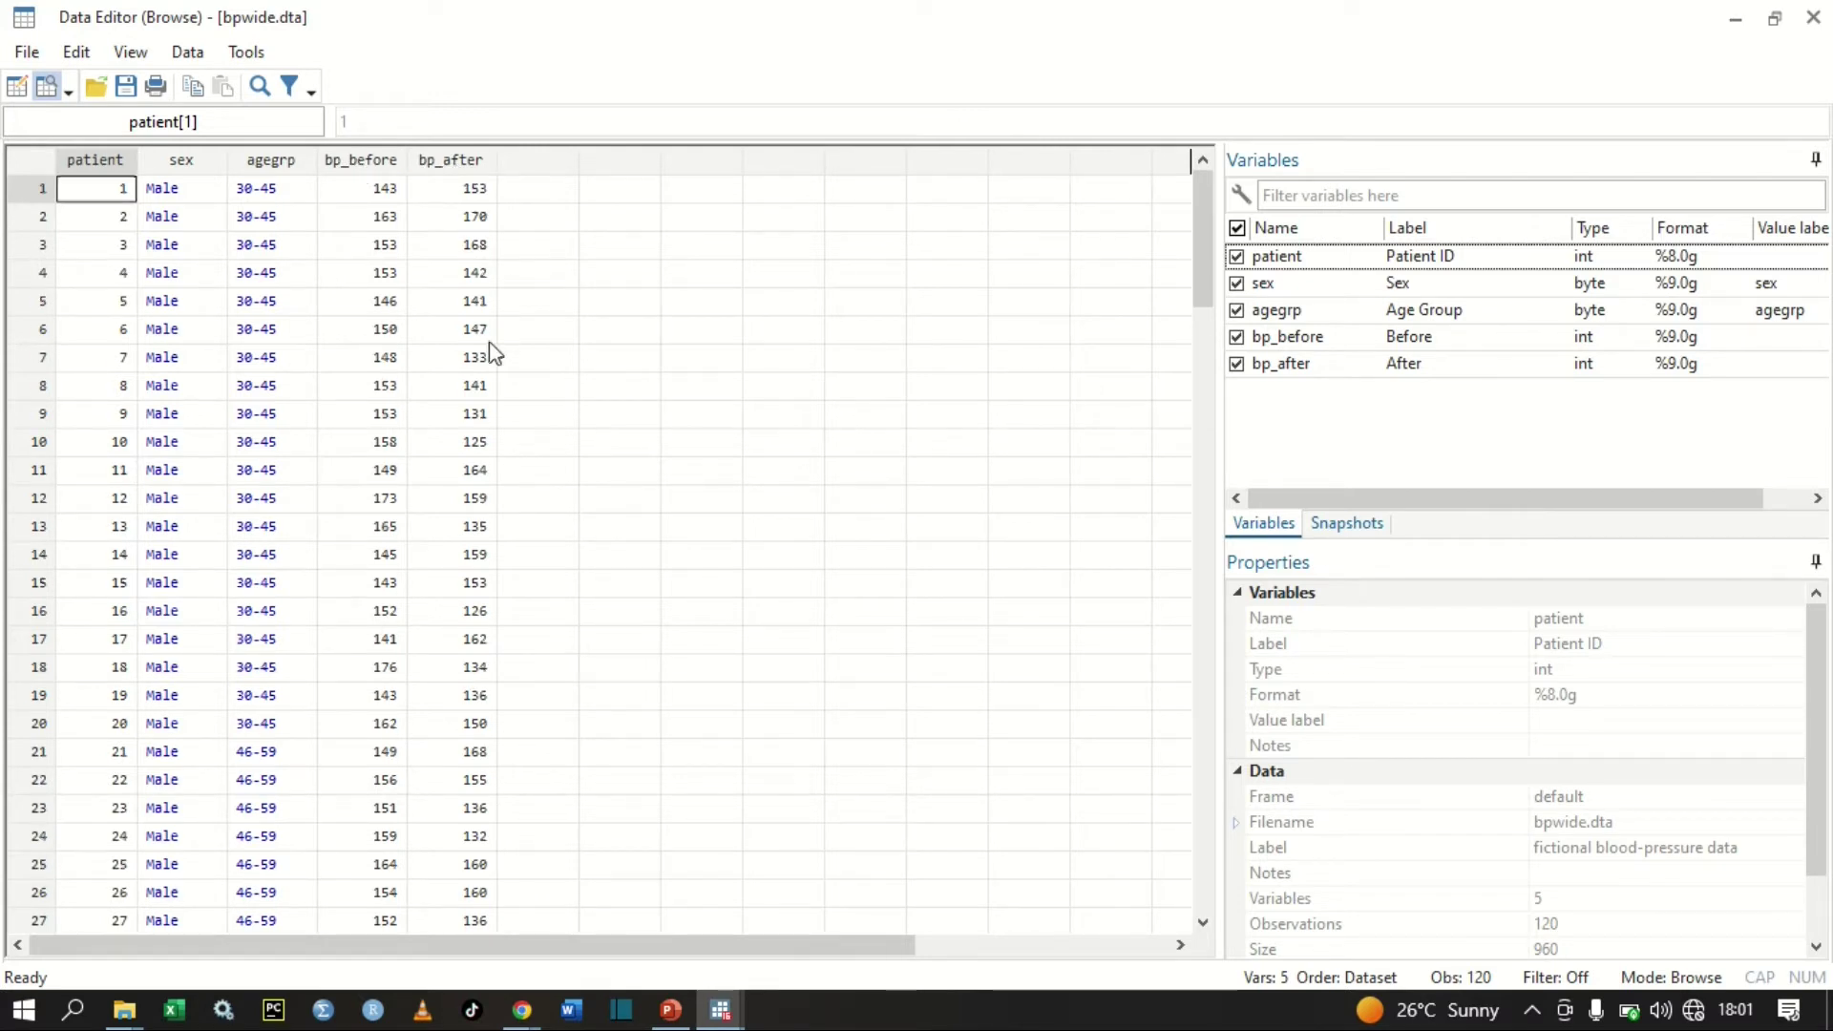
scroll(484, 356, down, 15)
scroll(484, 367, down, 19)
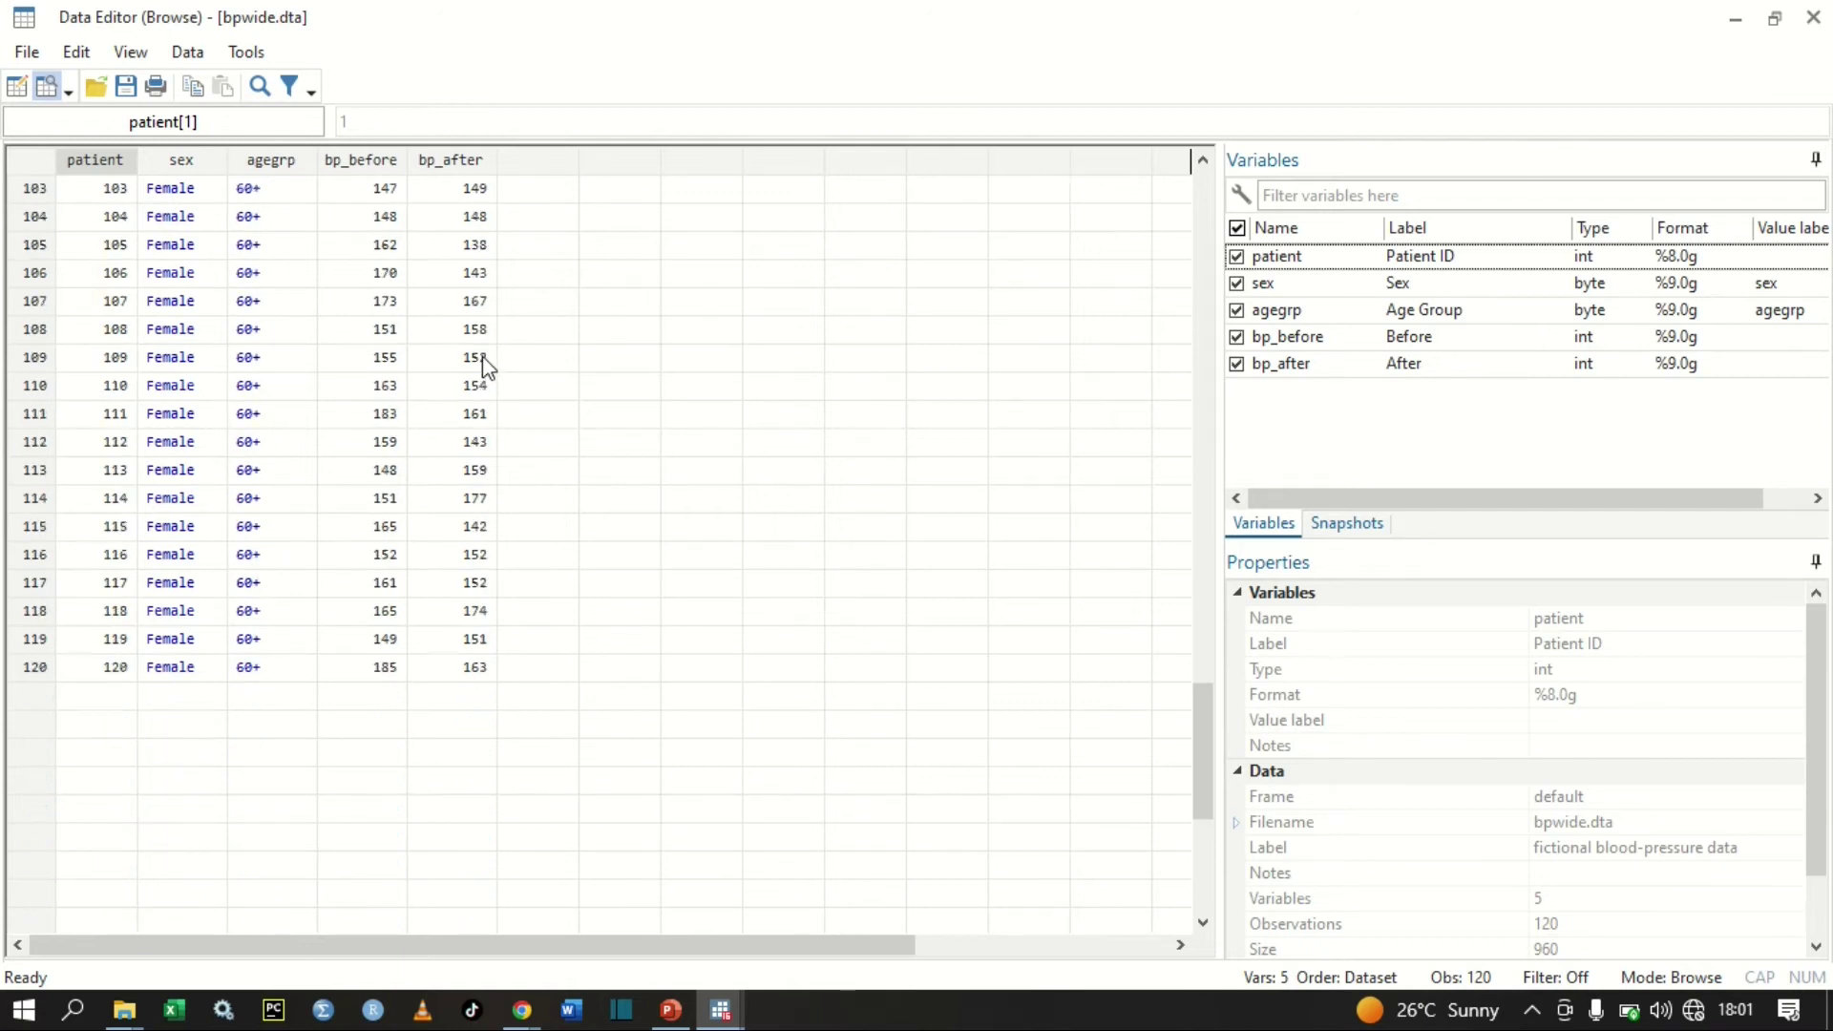
scroll(485, 357, up, 7)
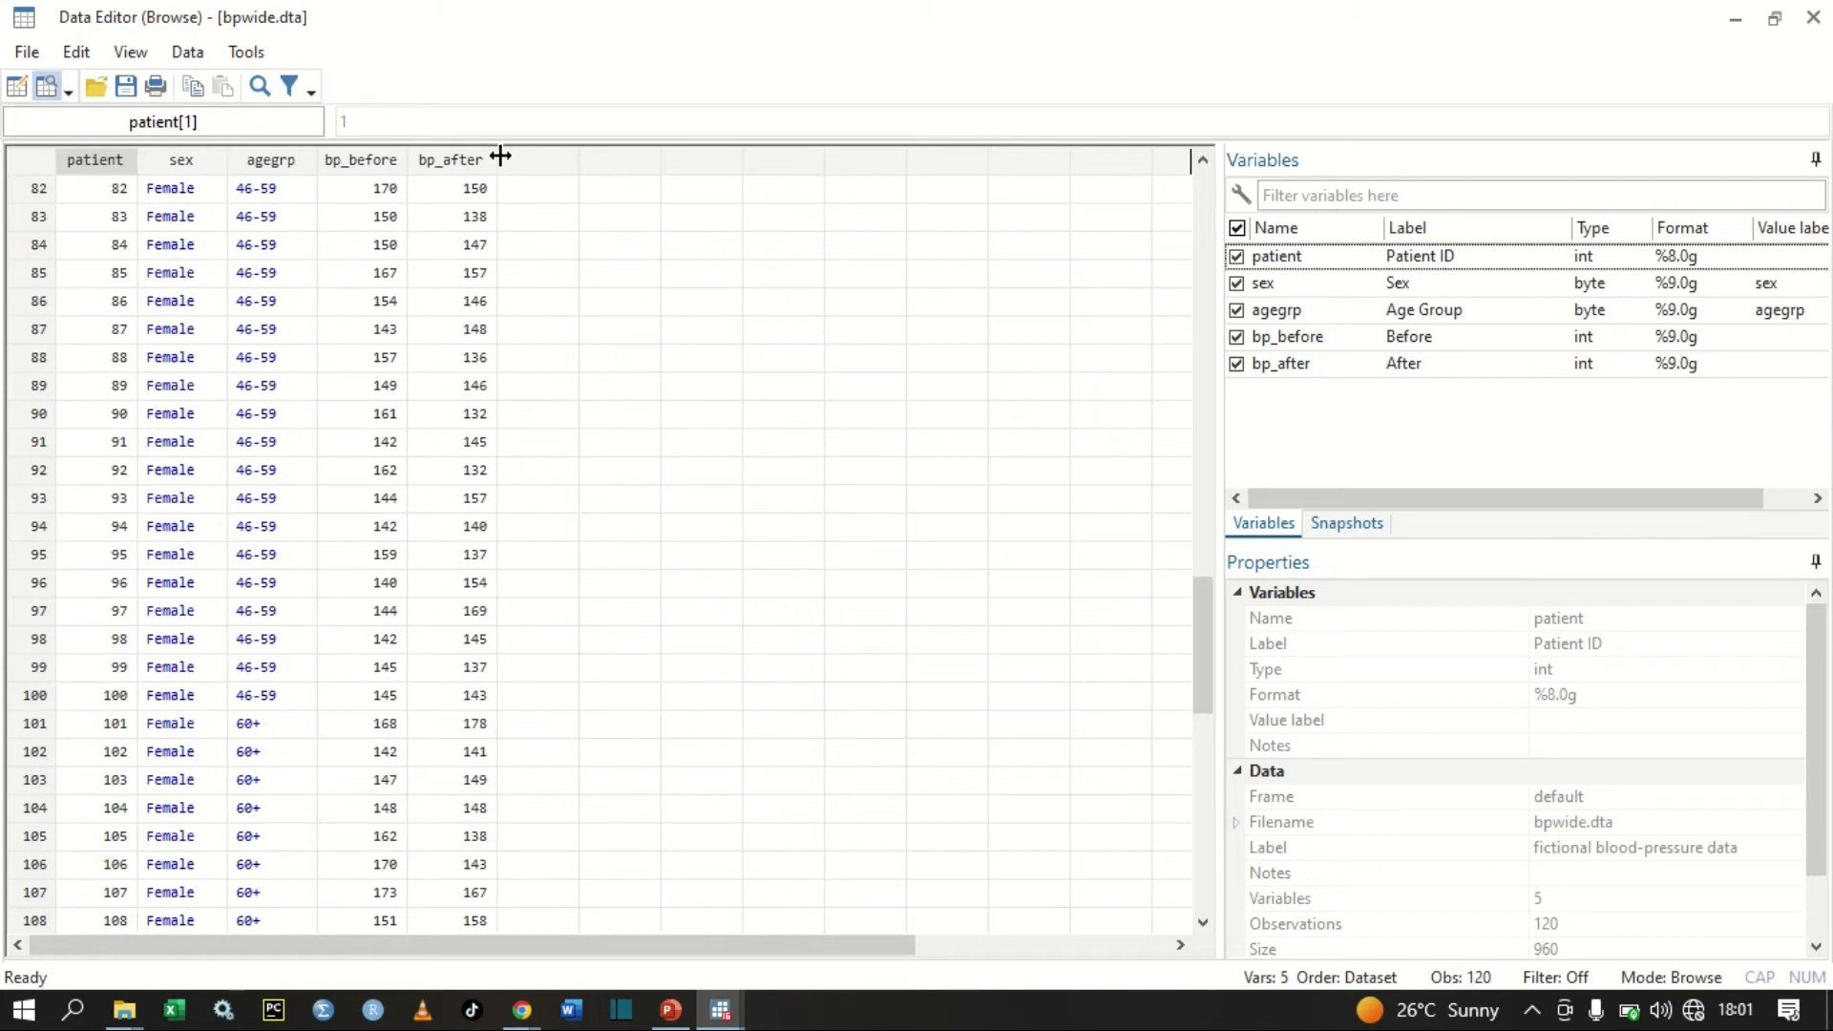
- Close the Data Editor and run ttest bp_before = bp_after, giving t = 3.3372, p = 0.0011
click(1743, 25)
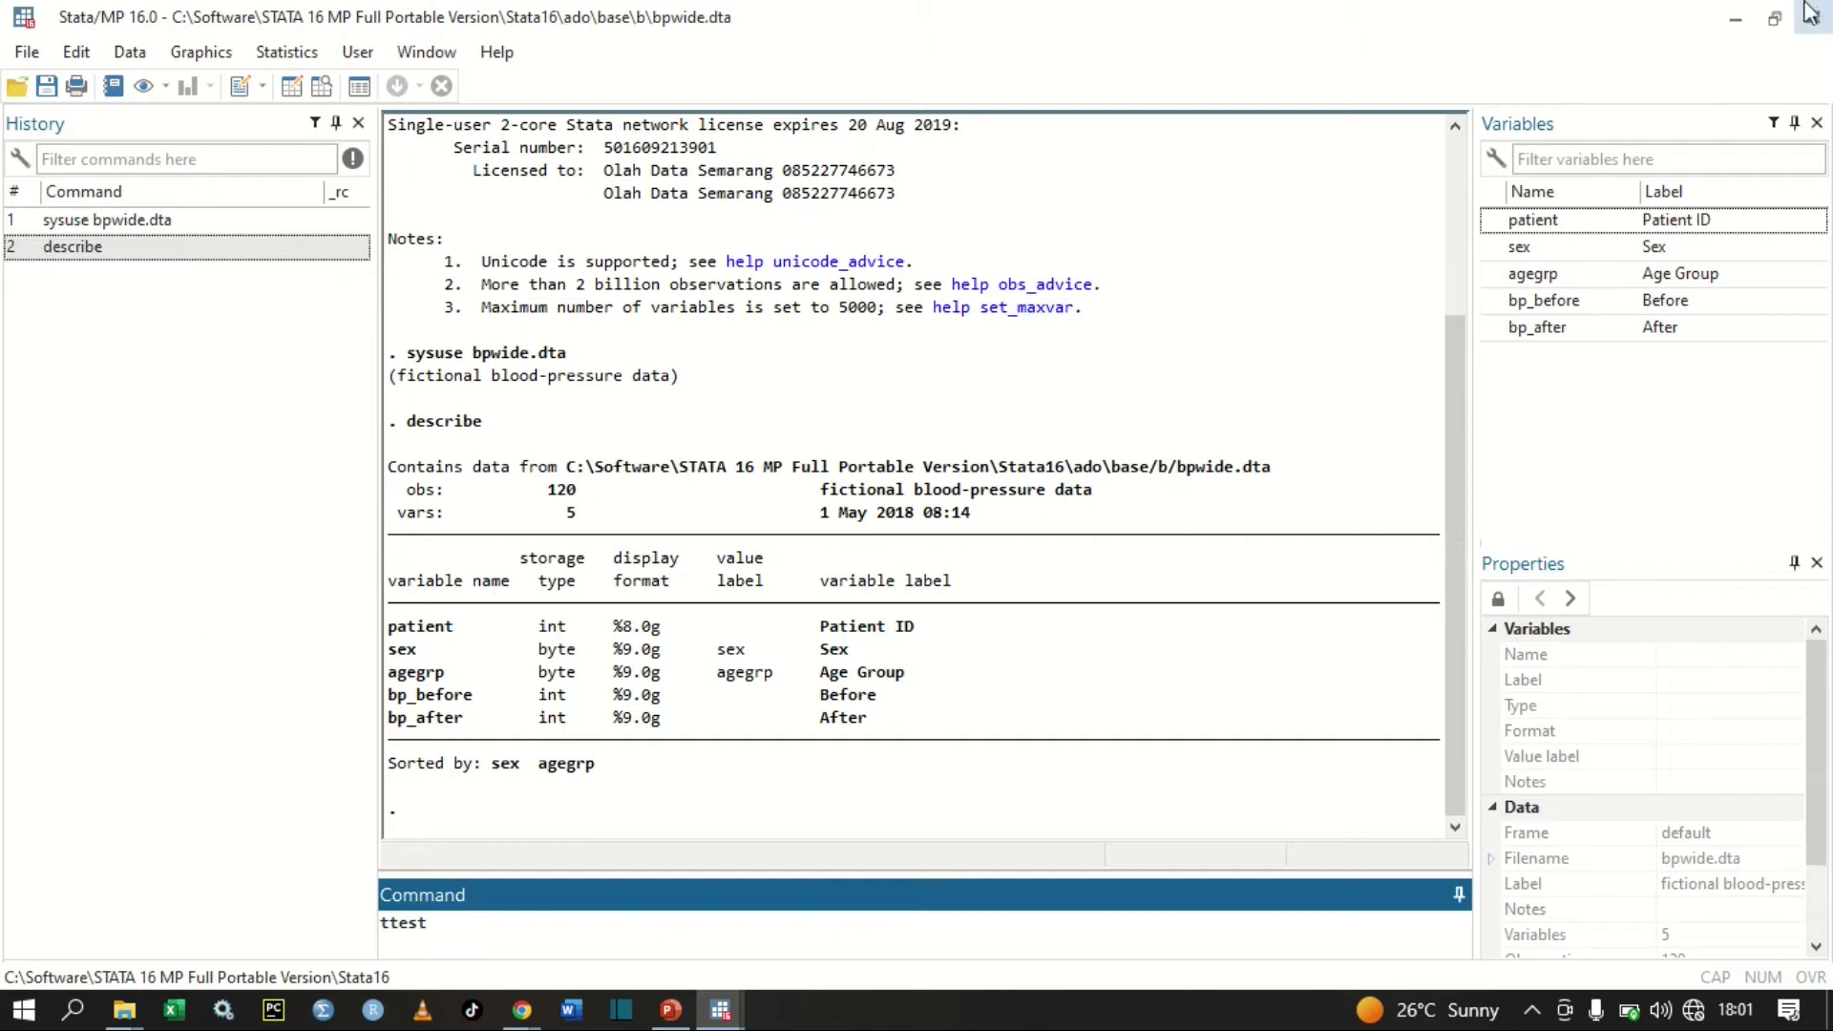
click(1493, 302)
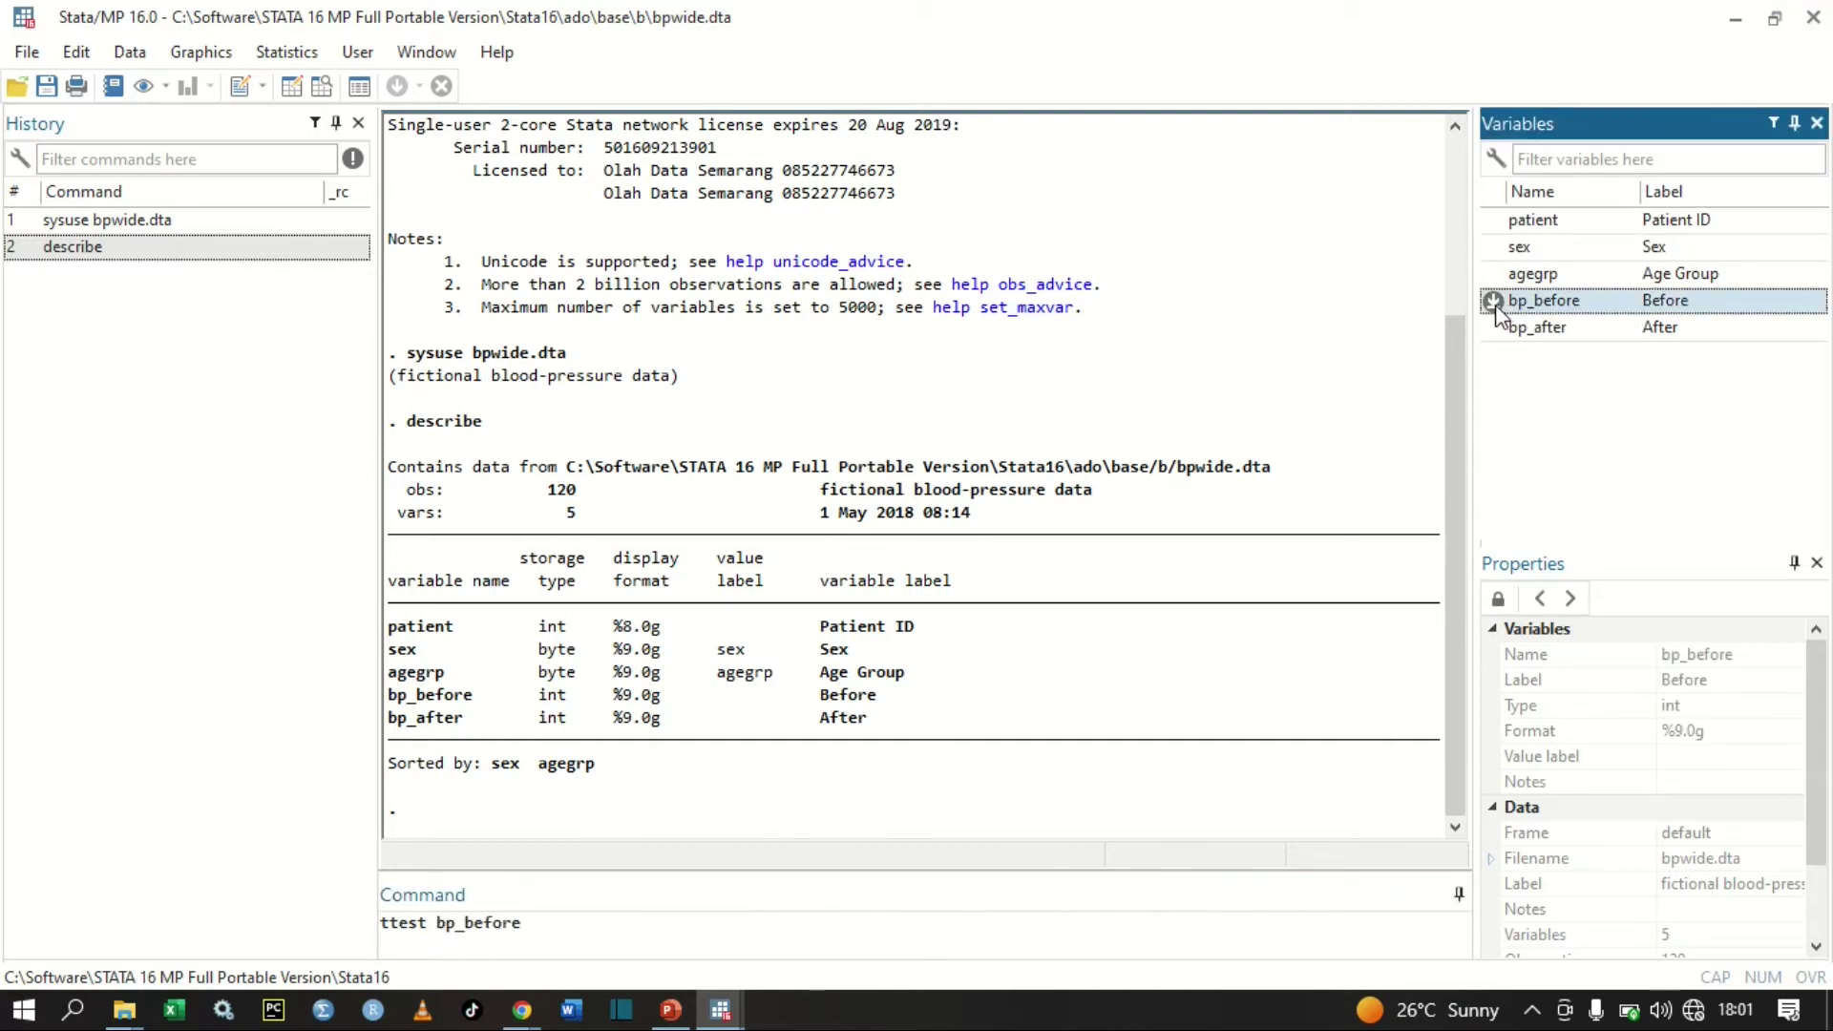
mouse_move(671, 1010)
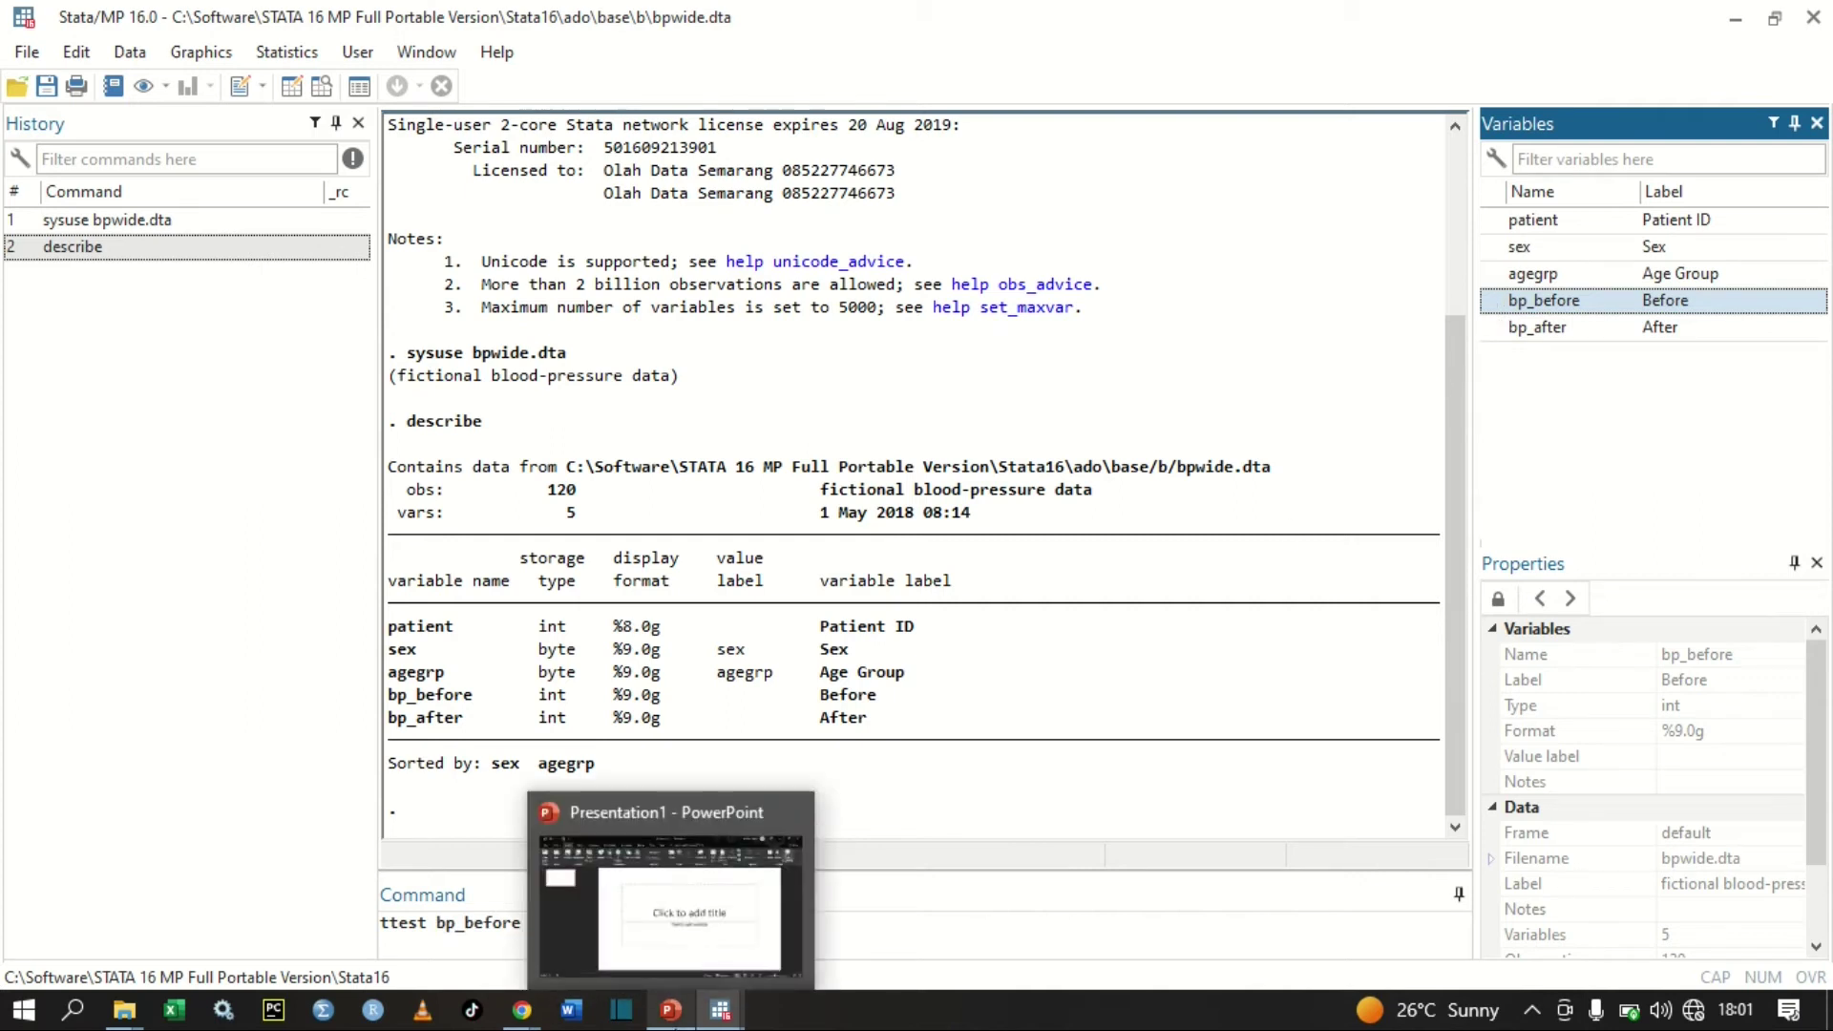
text(==)
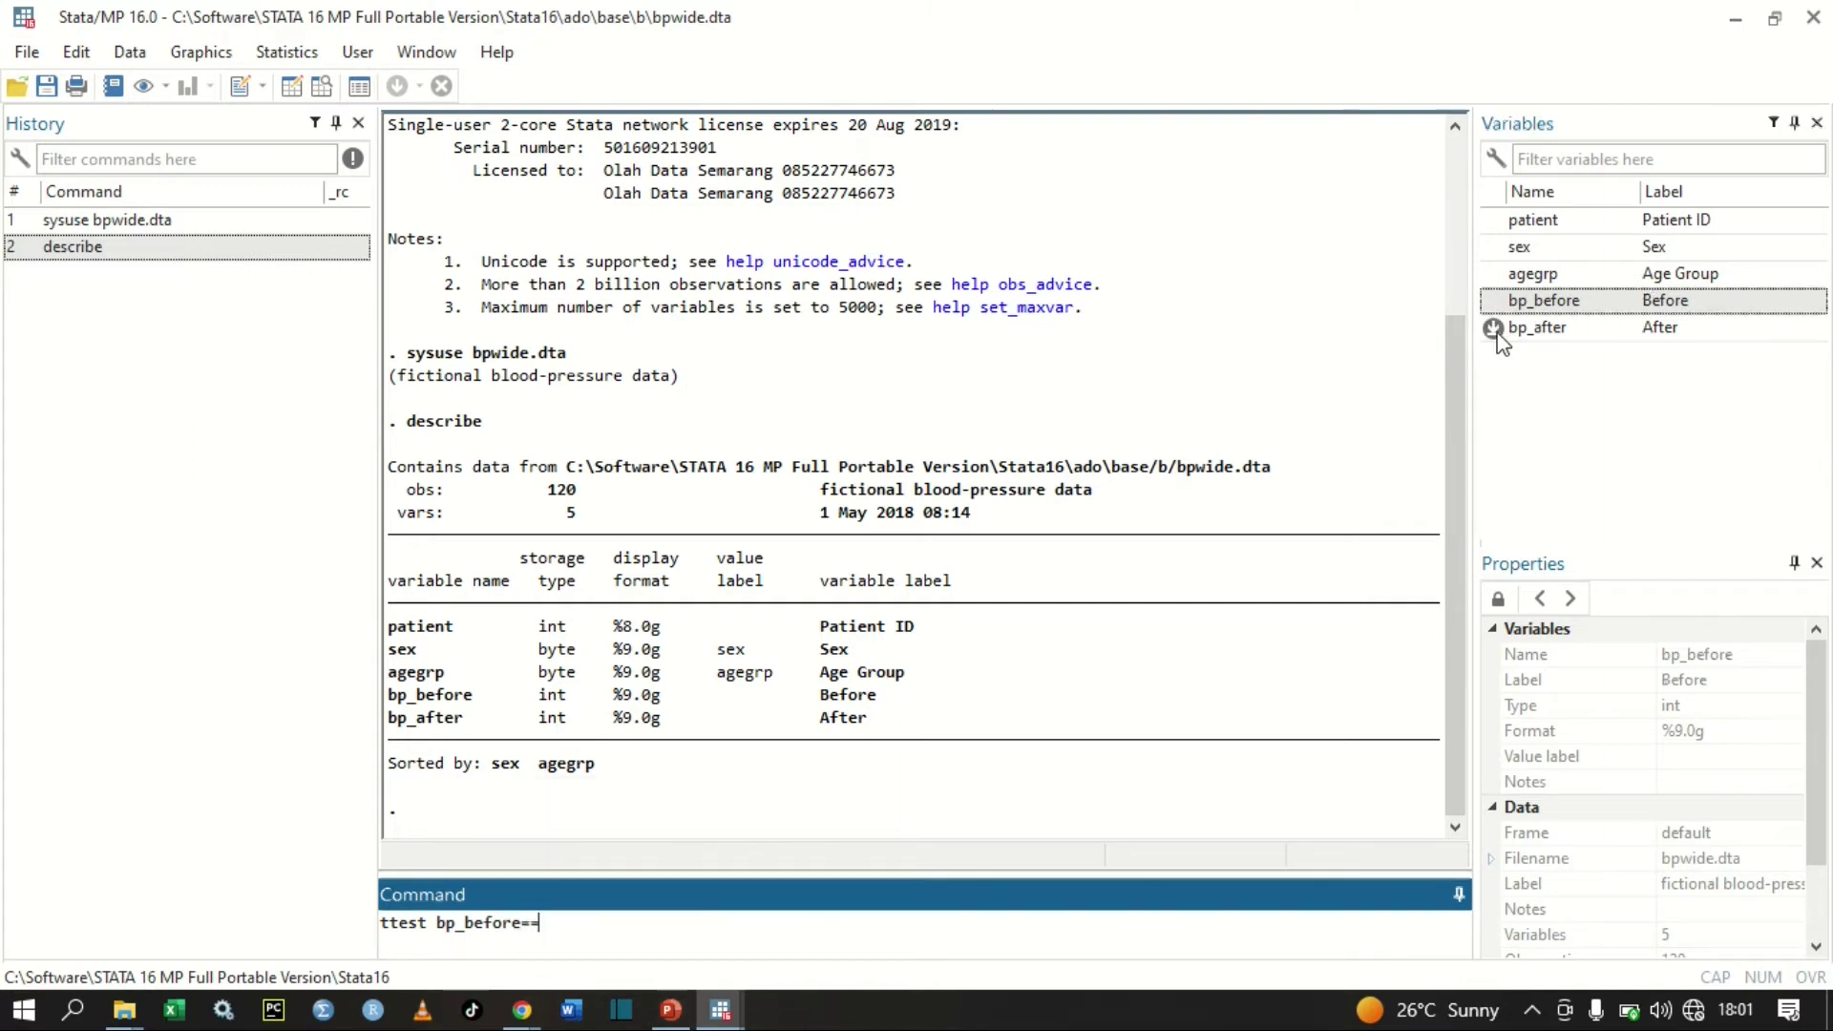
click(1491, 327)
key(Return)
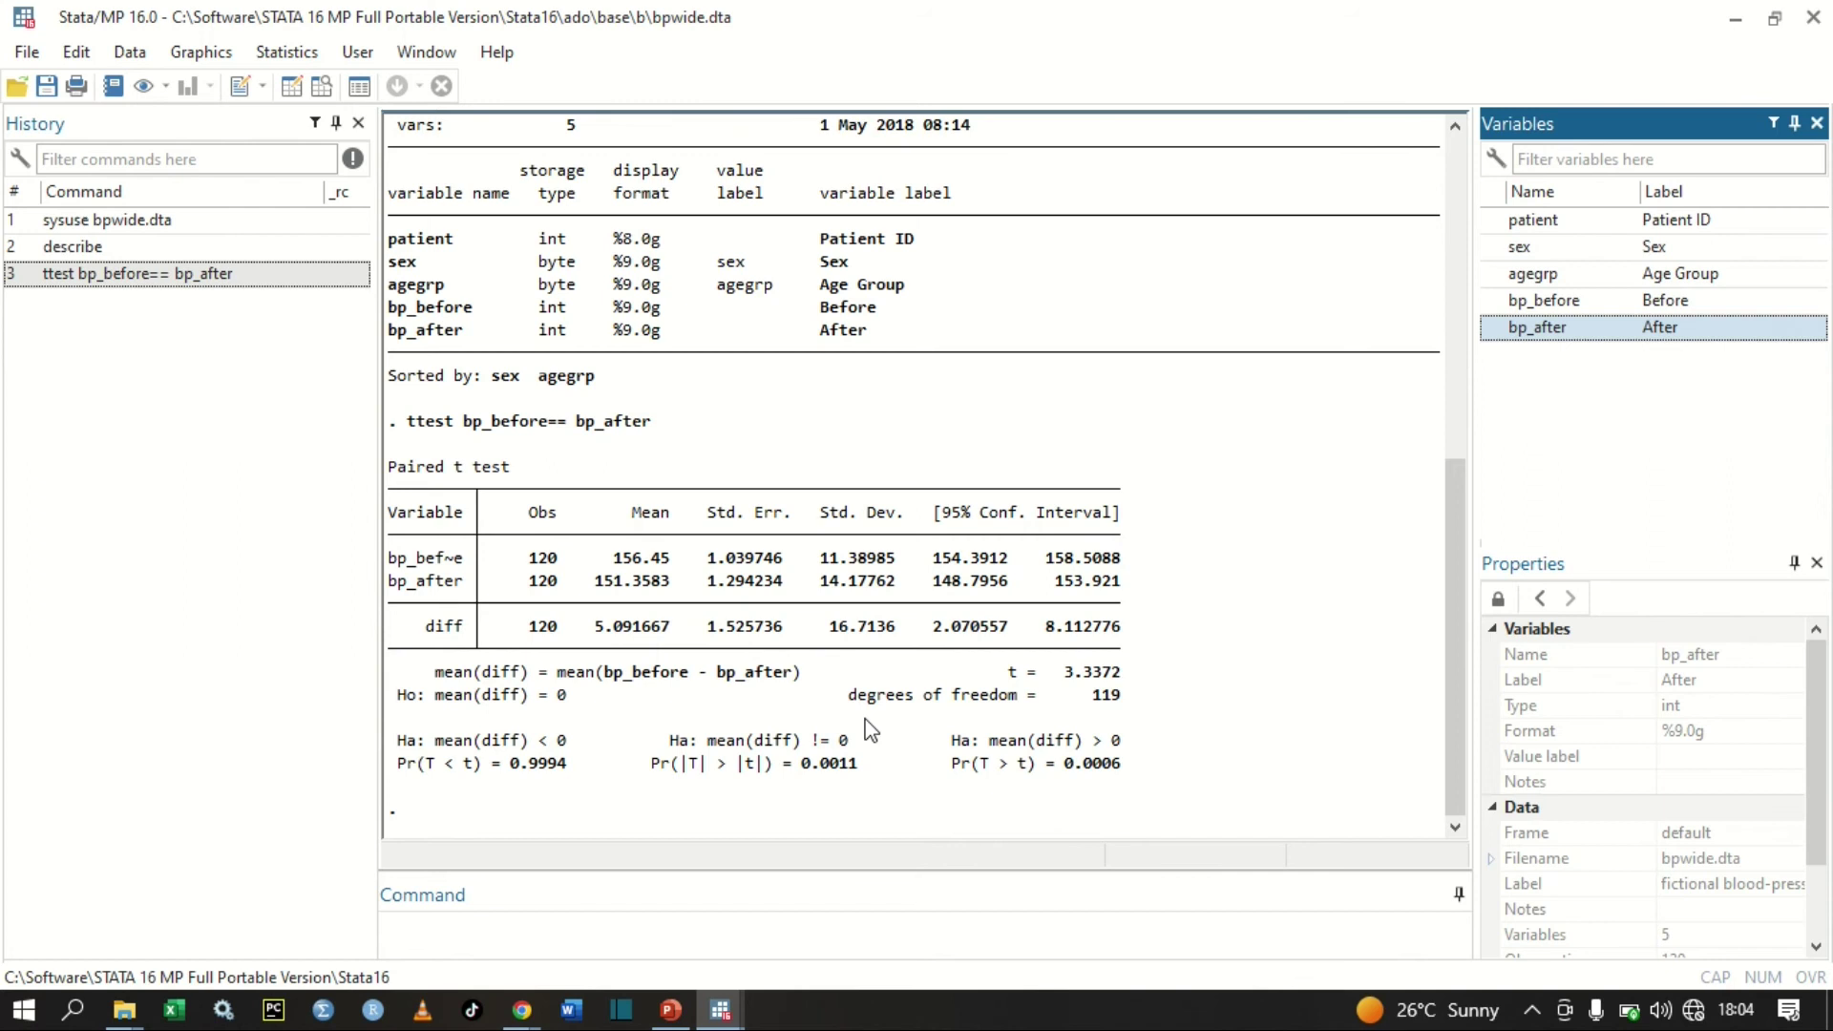
scroll(887, 692, up, 4)
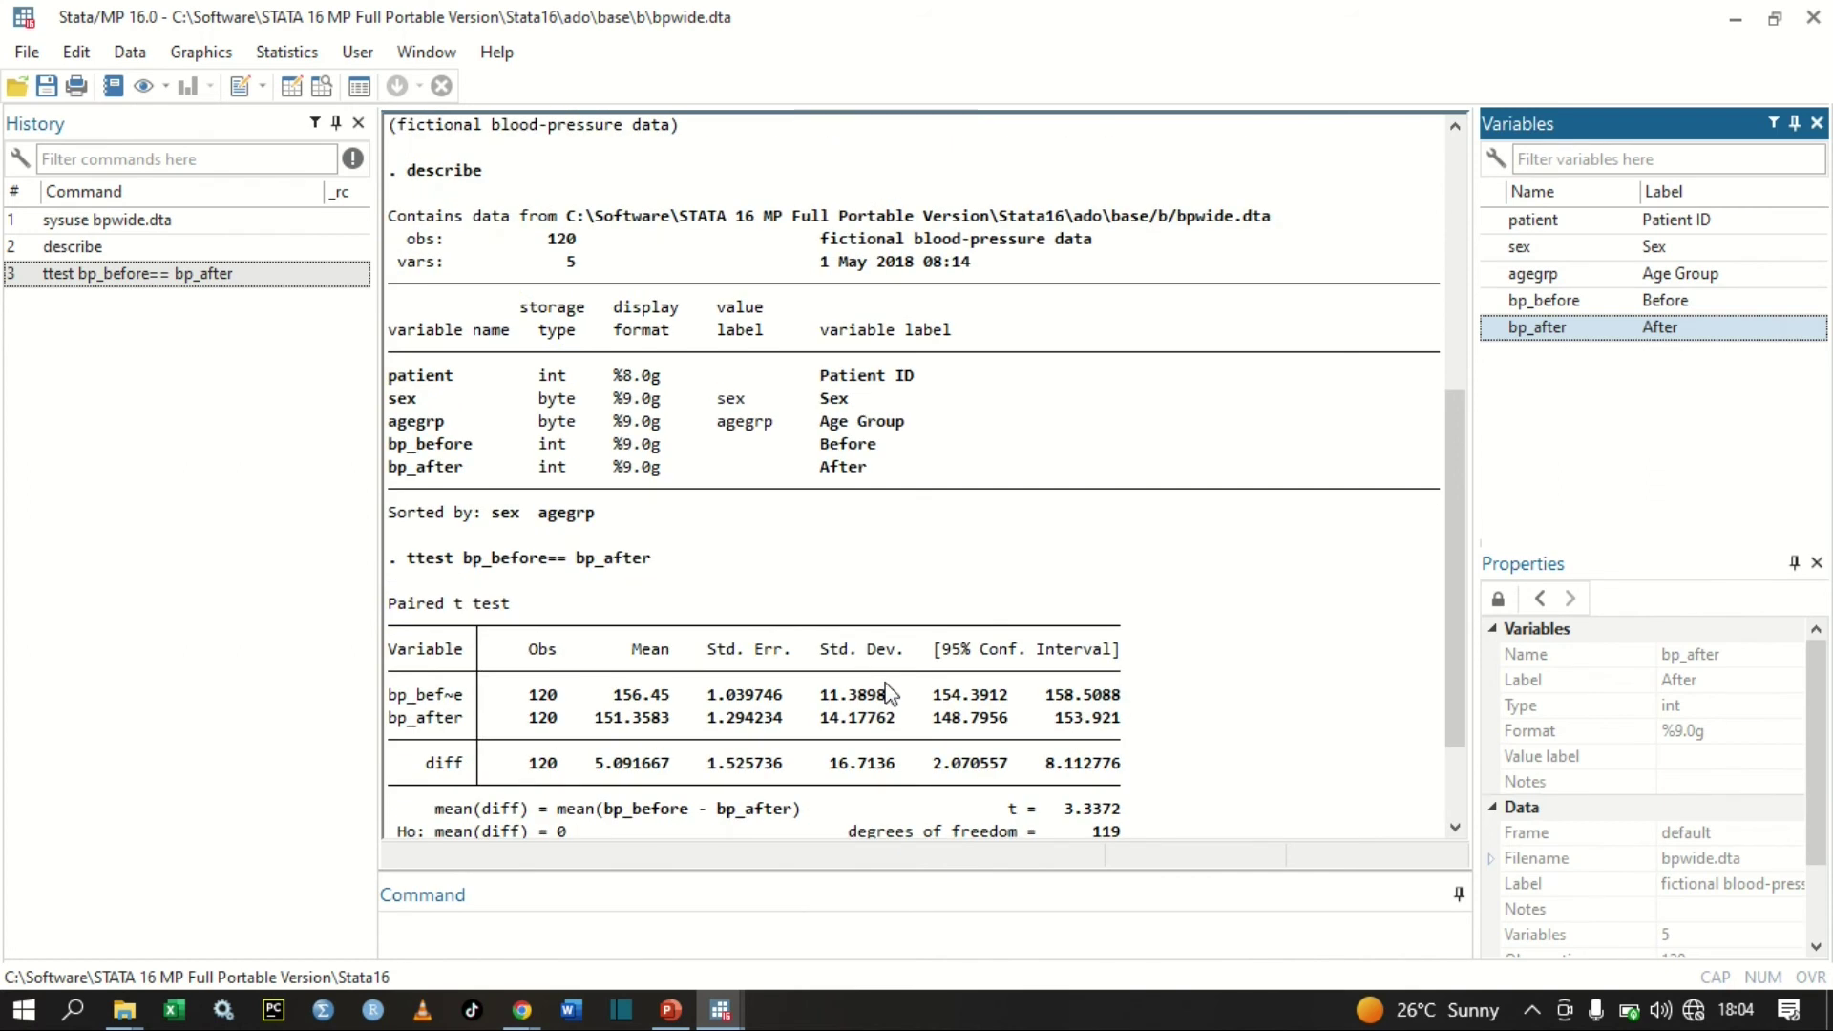
scroll(888, 692, down, 3)
scroll(888, 692, up, 1)
scroll(888, 692, down, 3)
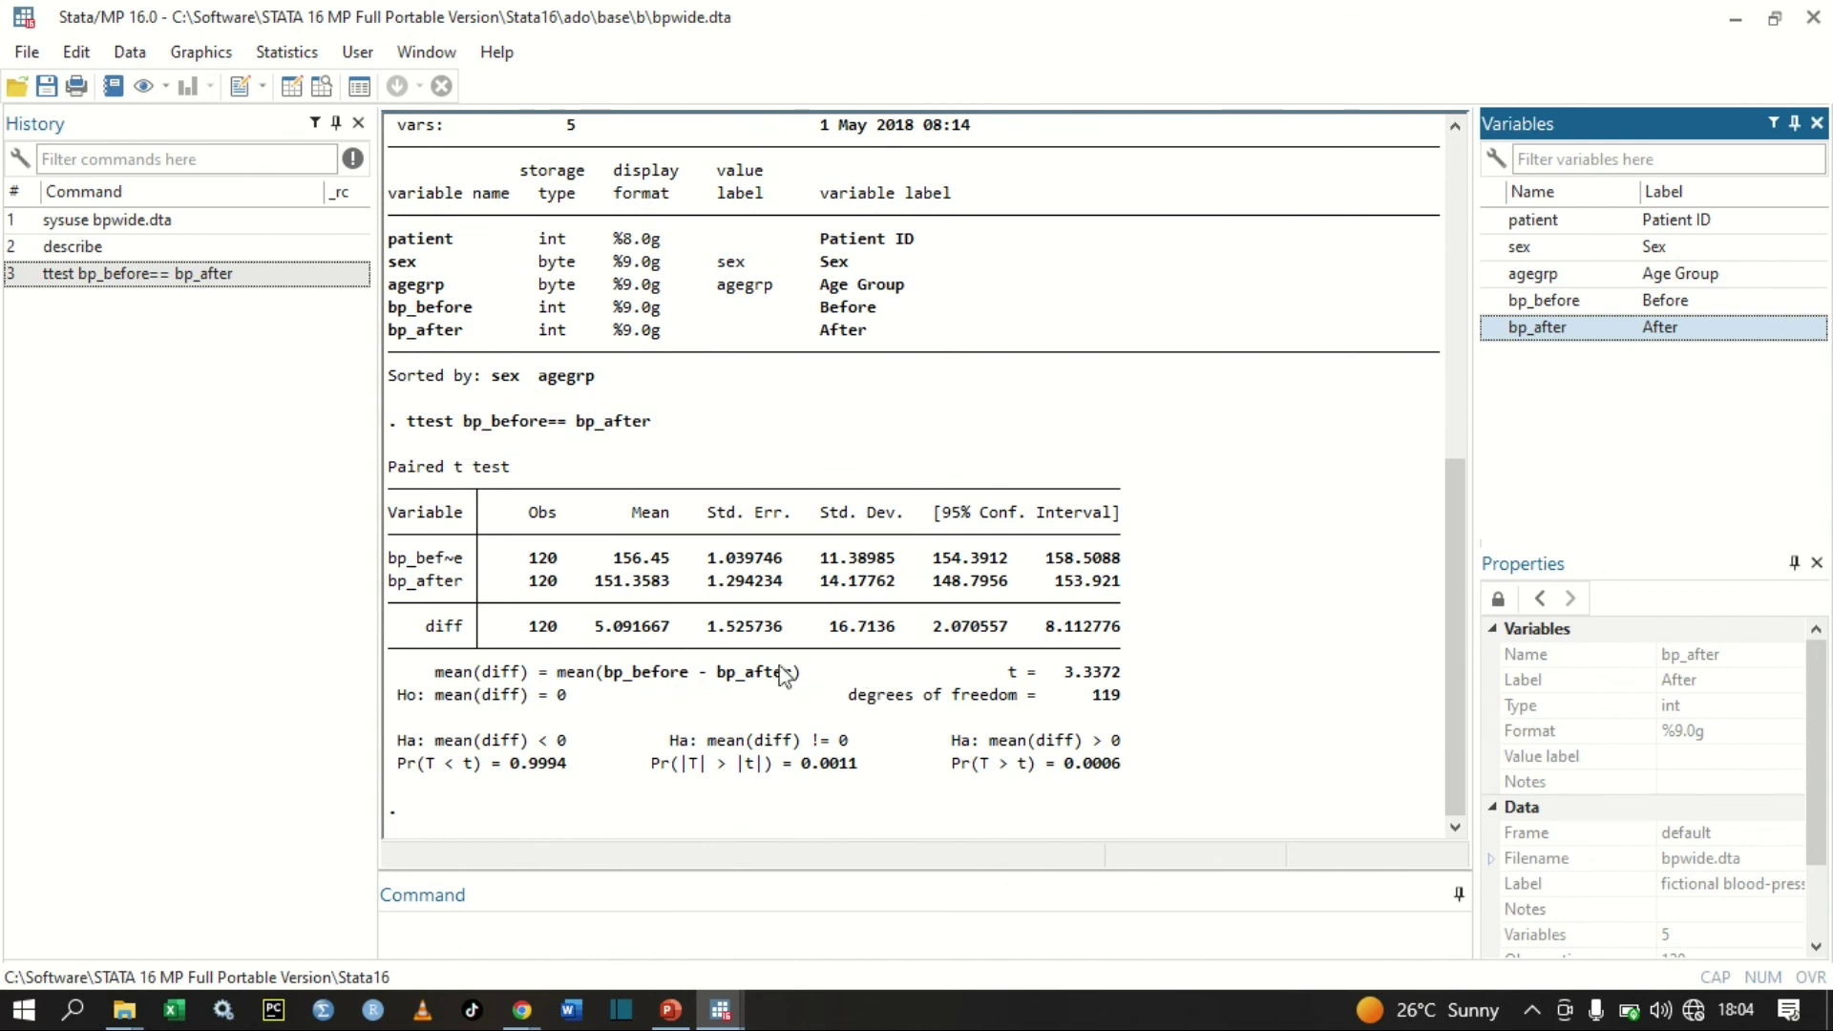
- In the t tests dialog, choose Paired with bp_before as first variable and bp_after as second
click(313, 53)
mouse_move(359, 85)
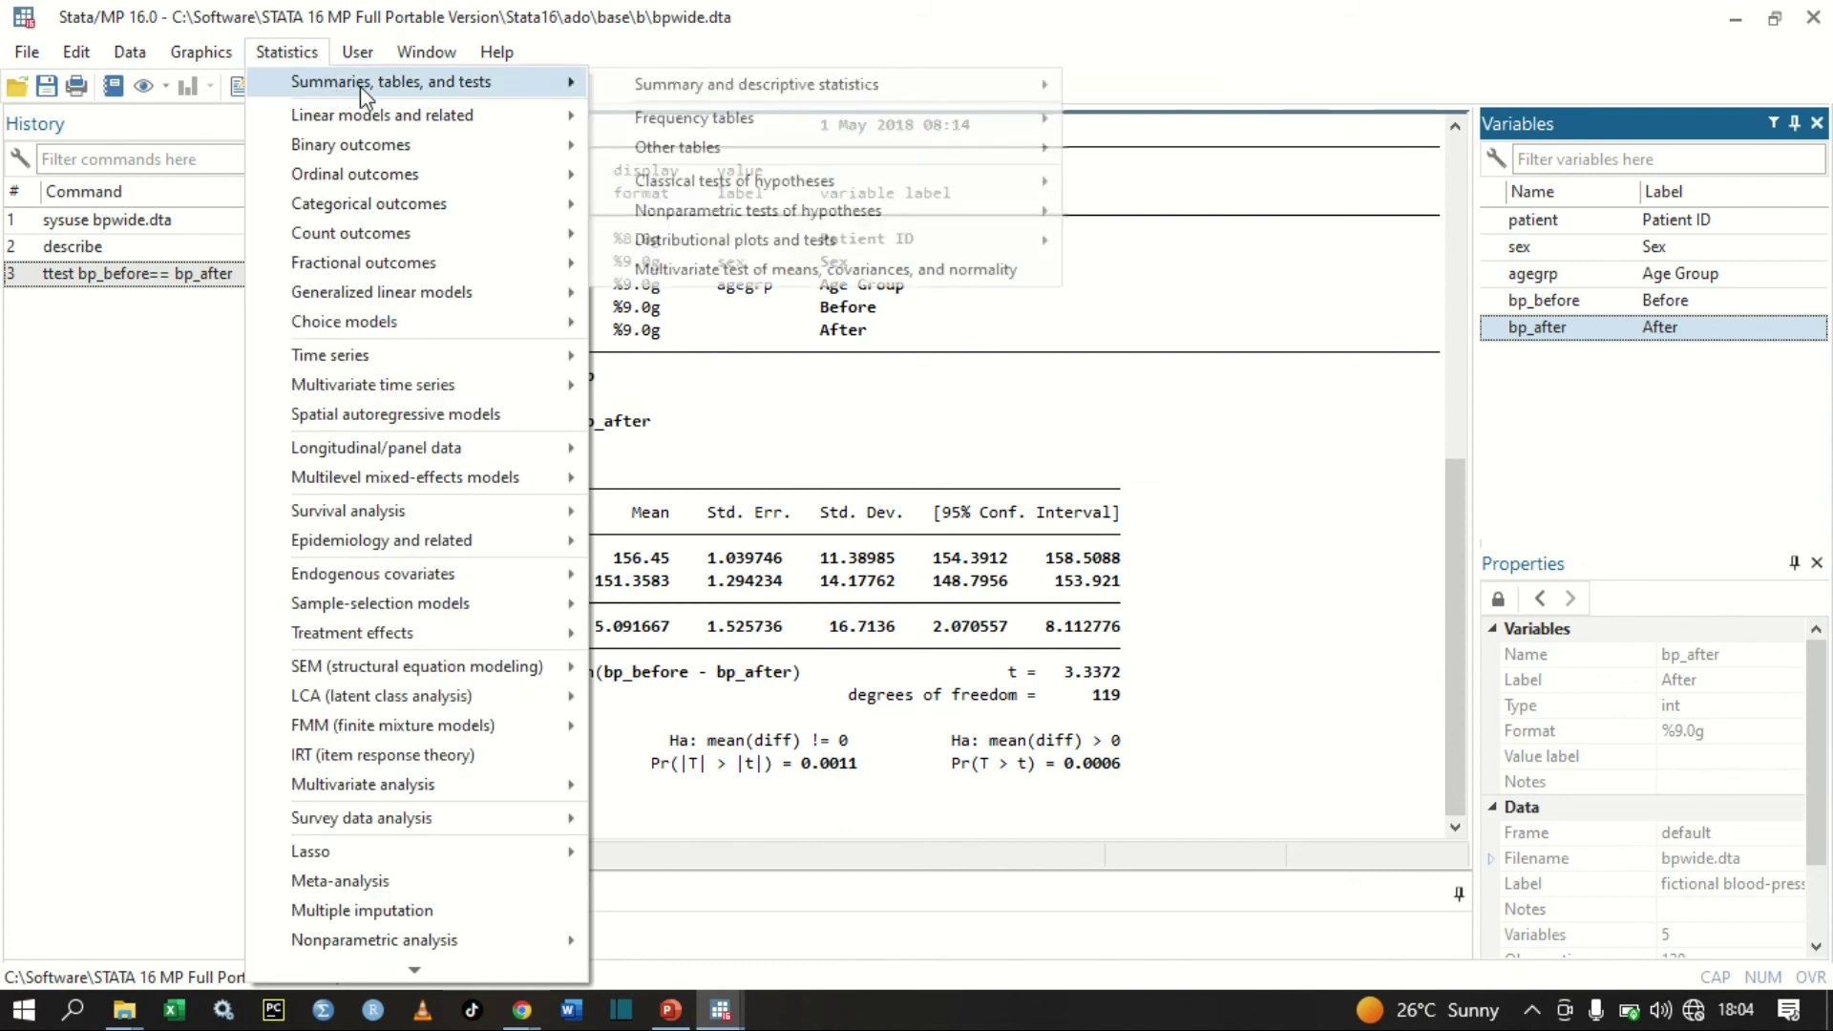
mouse_move(733, 191)
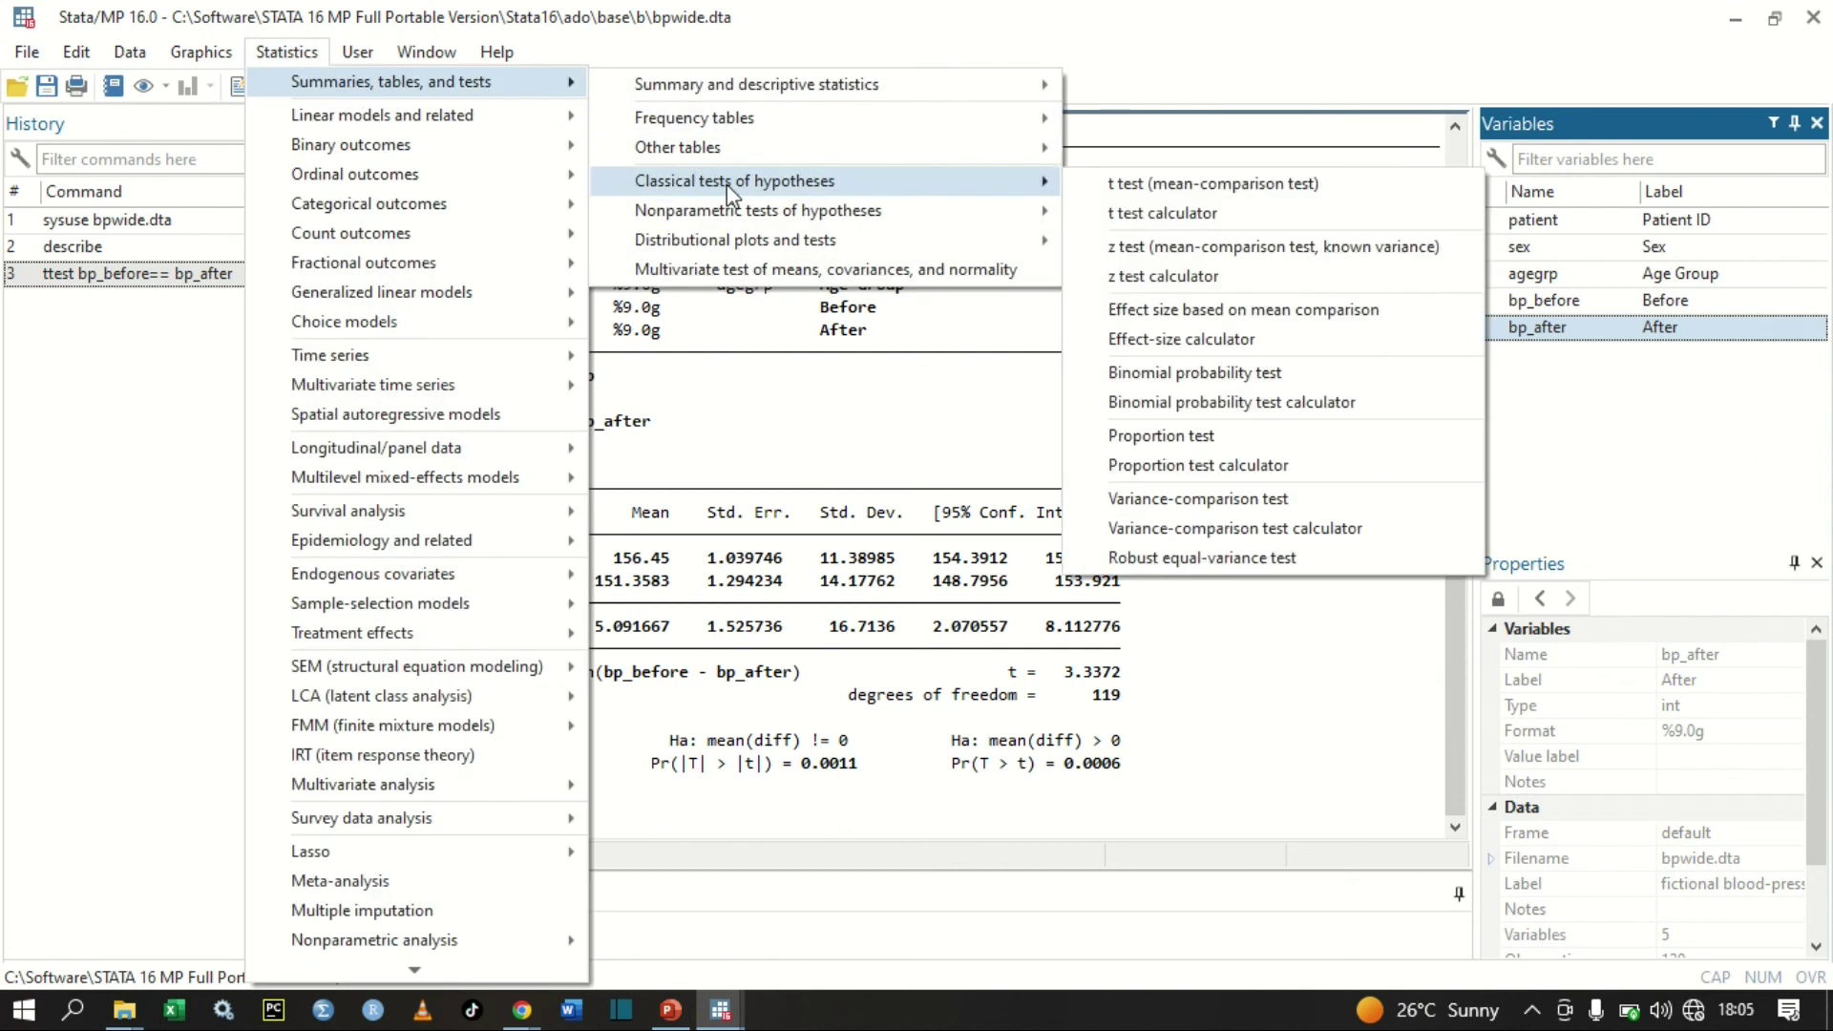
click(1154, 187)
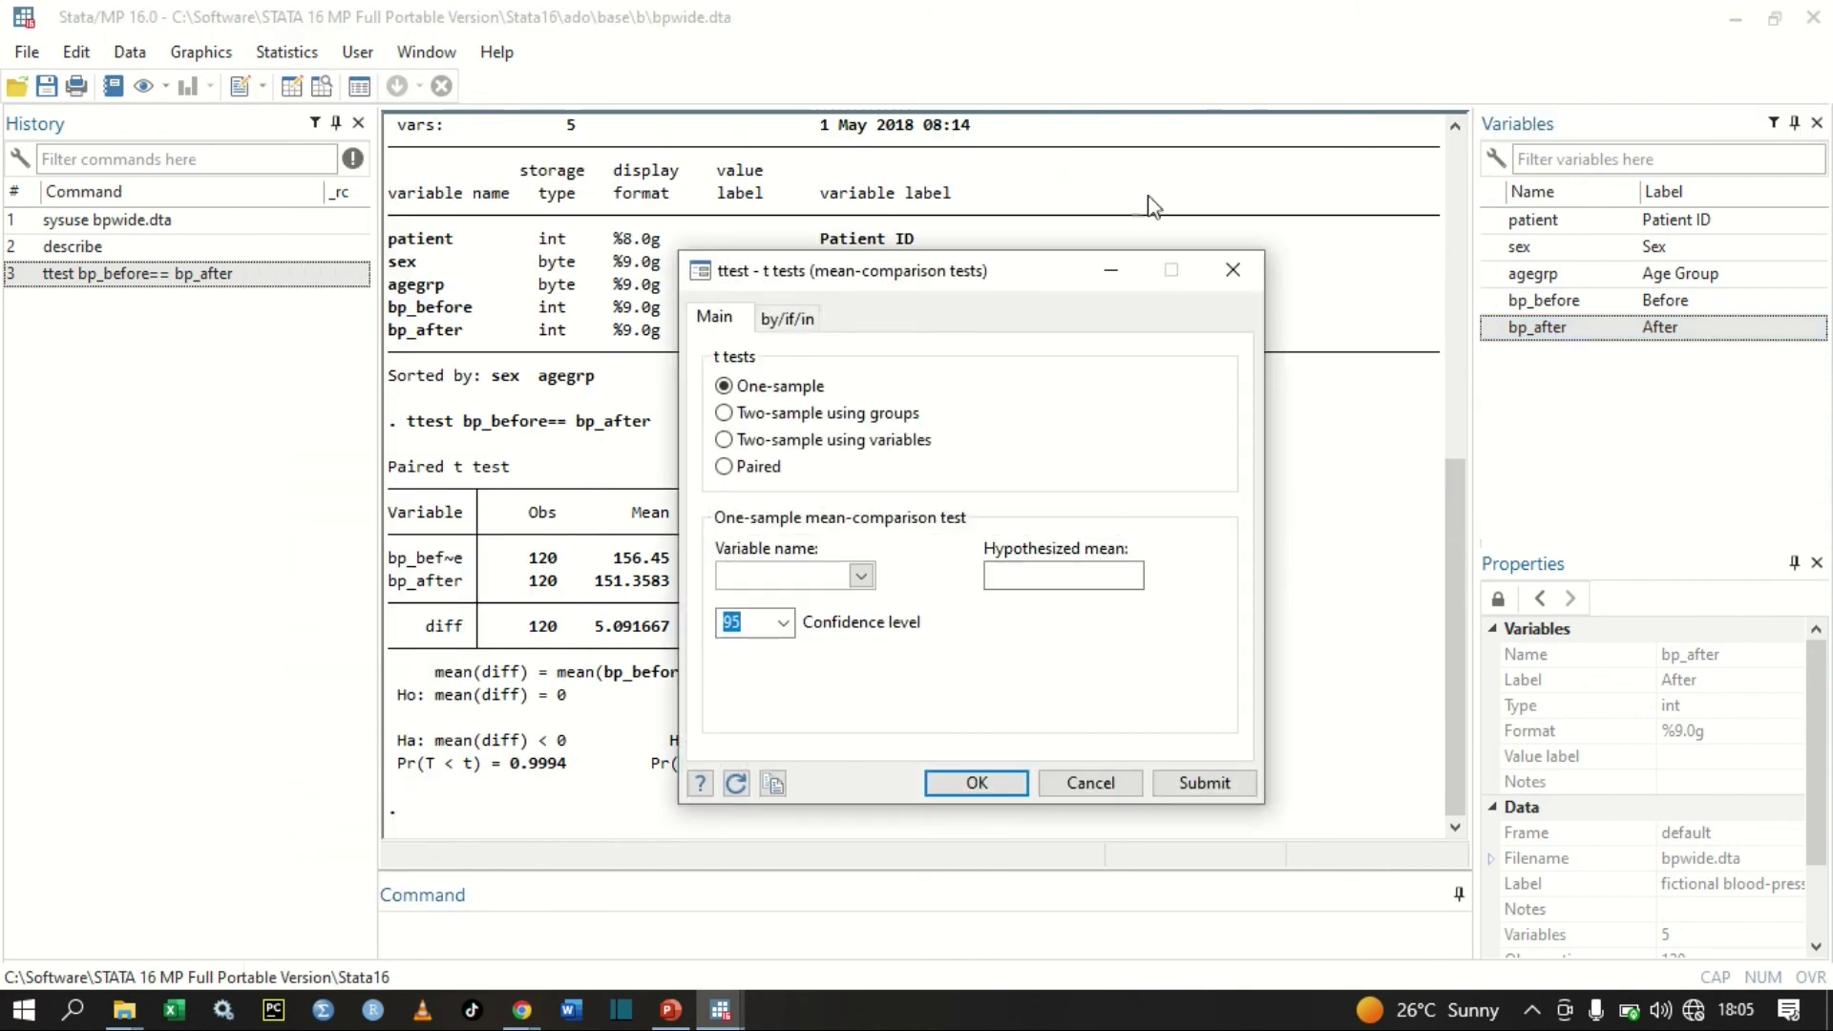
click(727, 468)
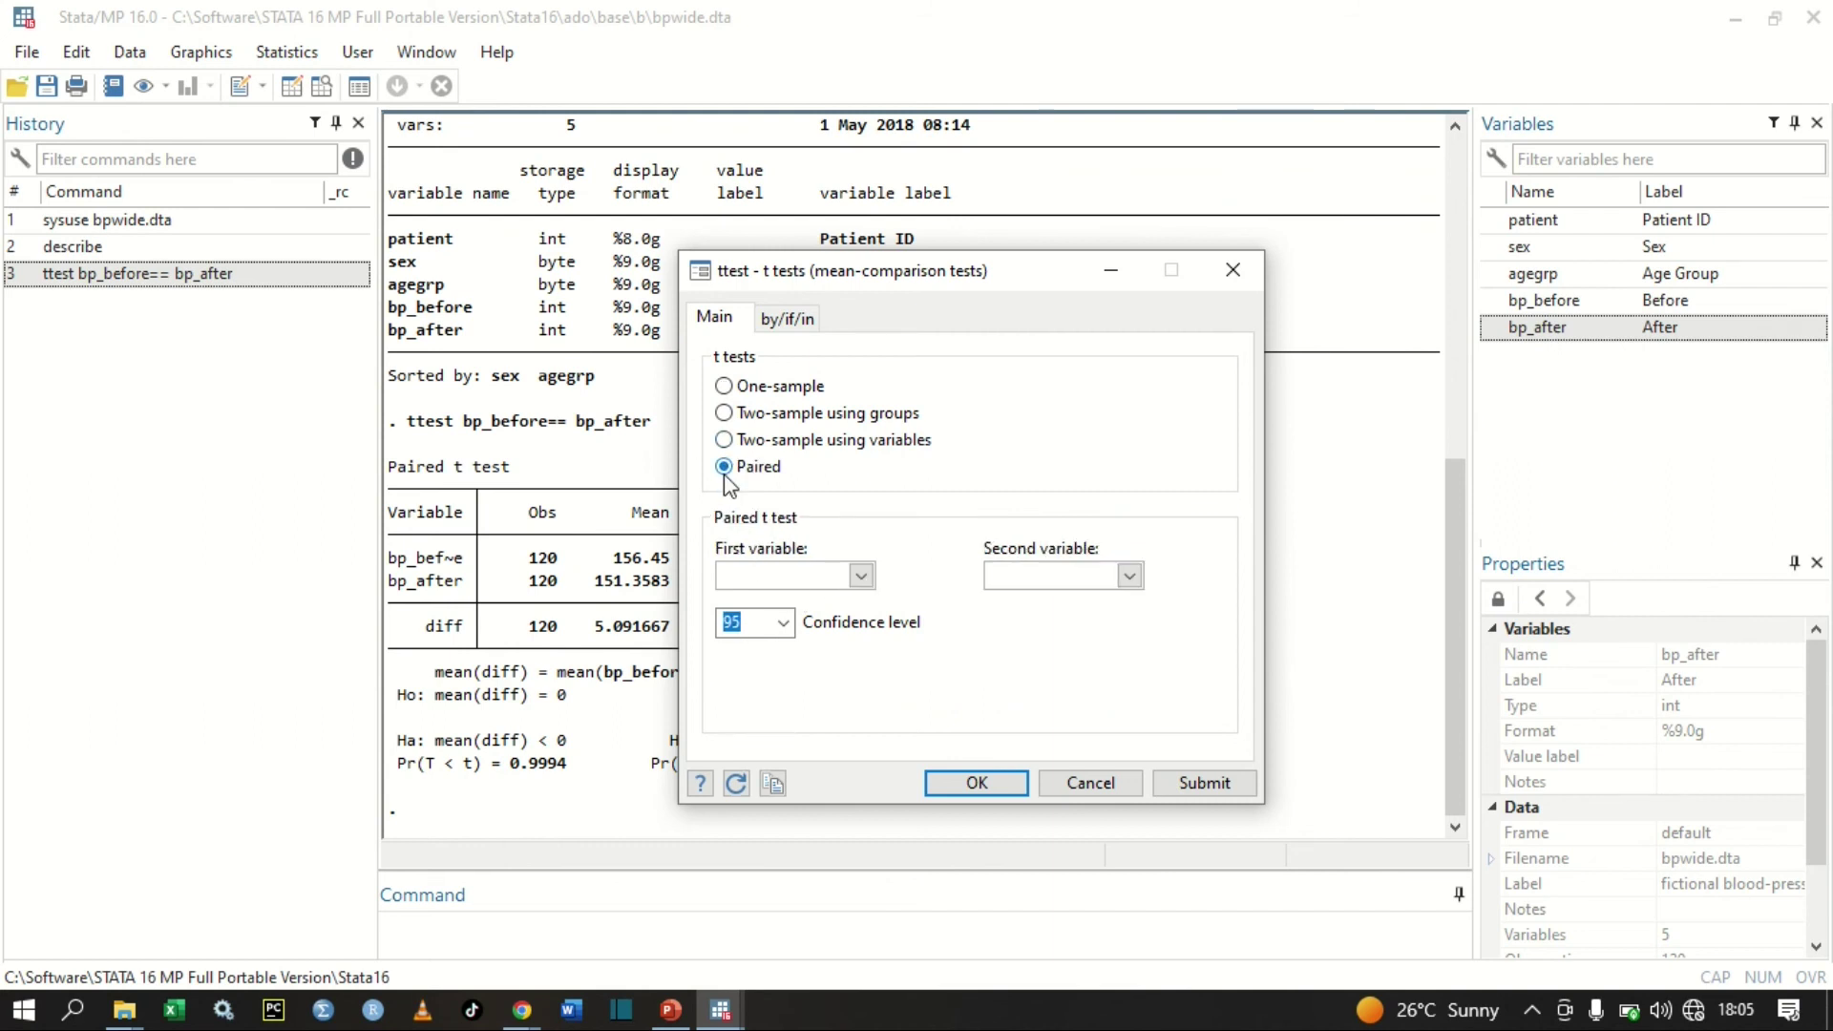
click(861, 575)
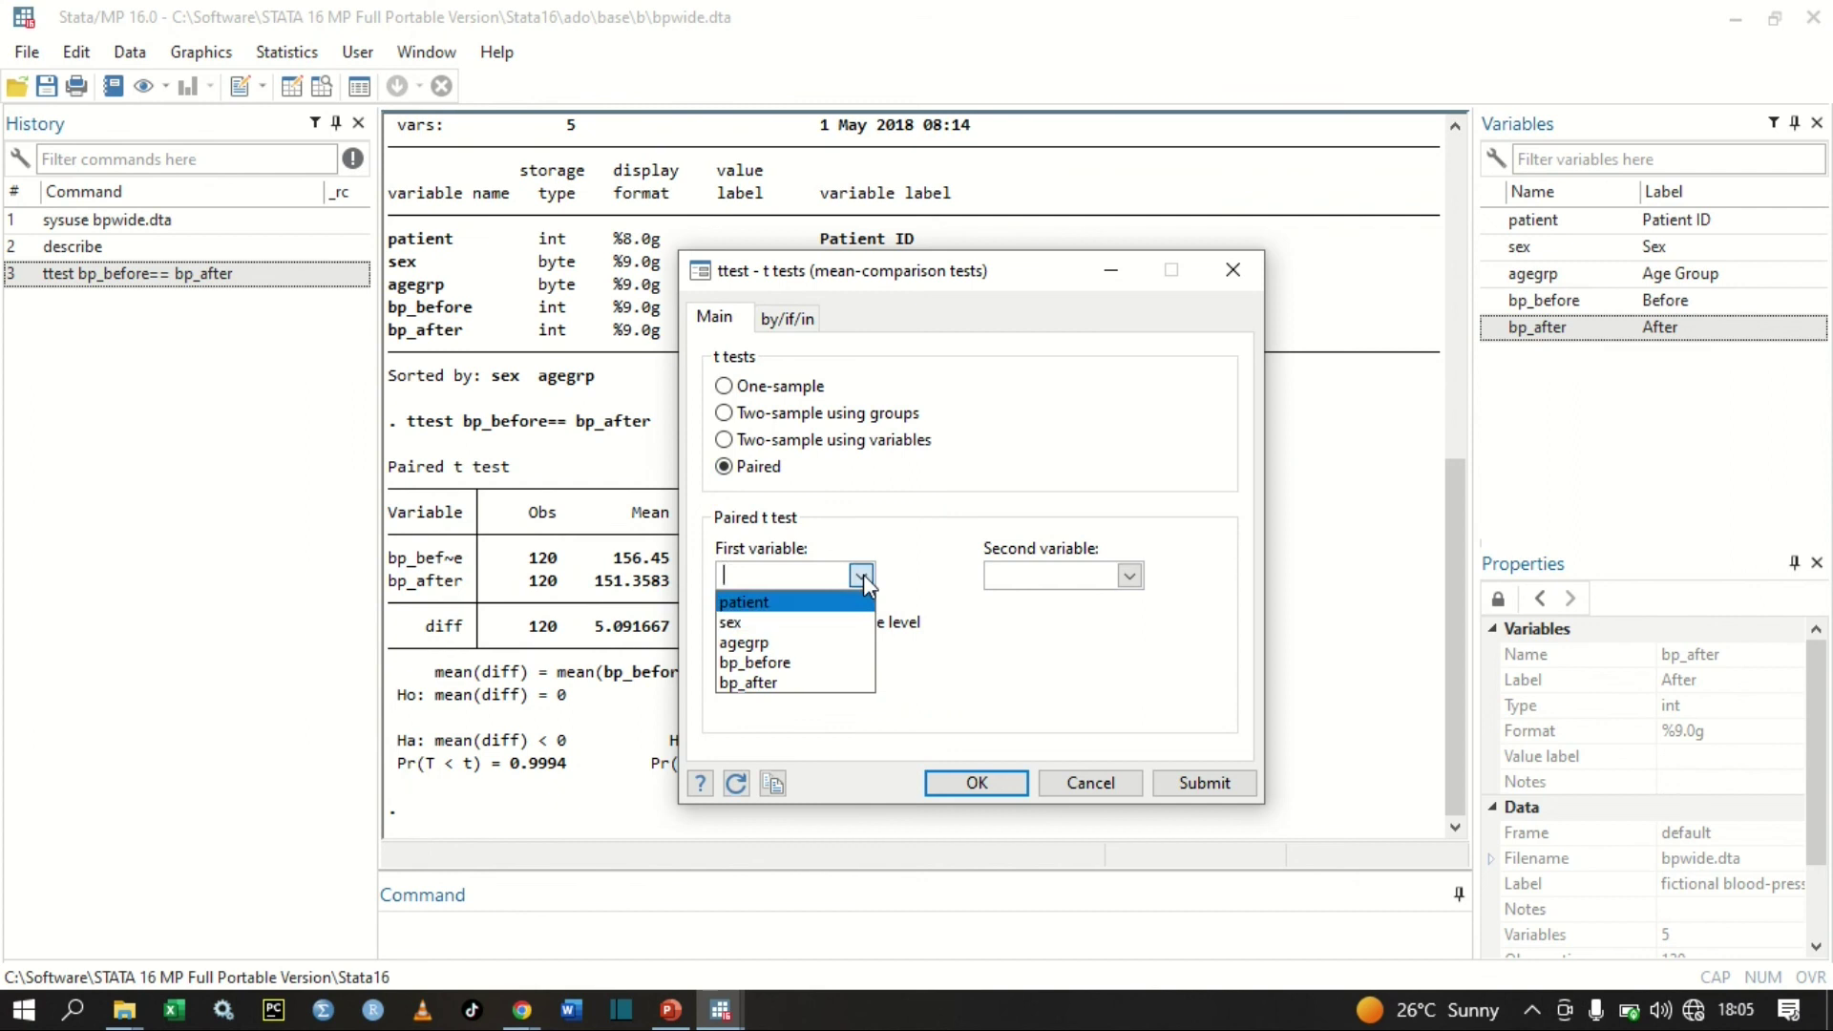
click(798, 663)
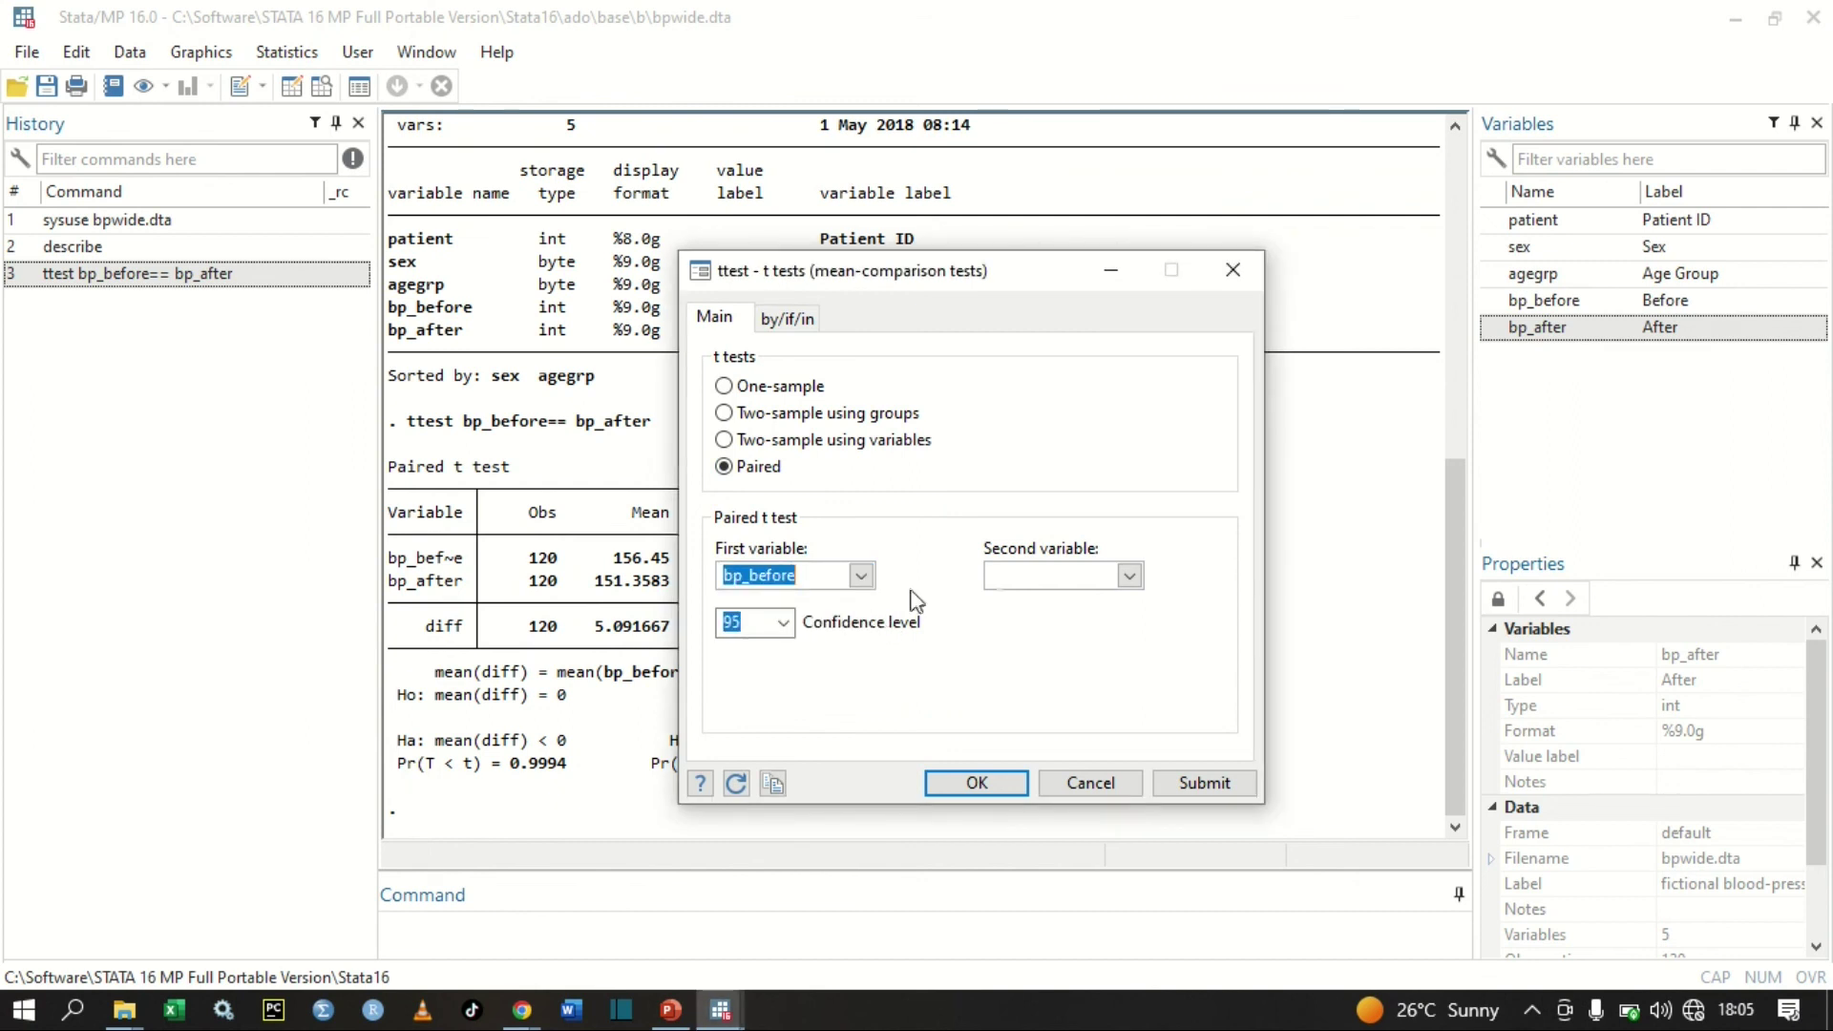
click(1129, 577)
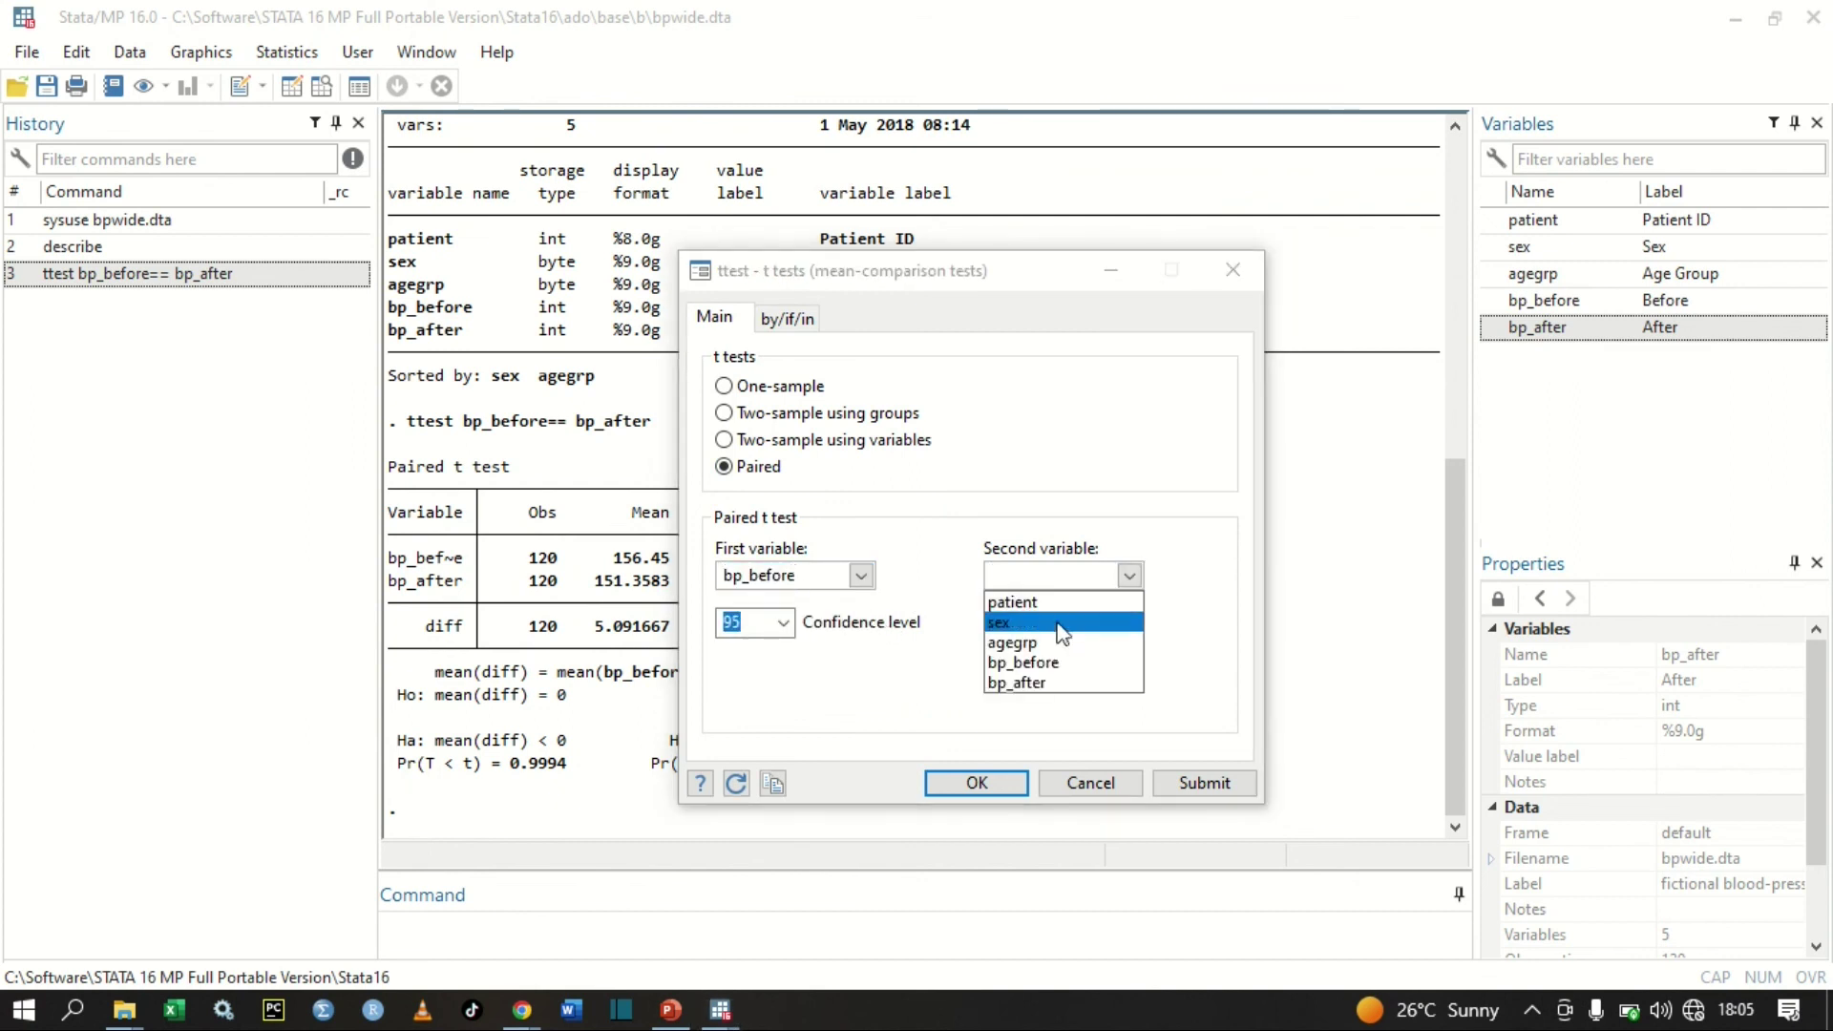
click(1024, 689)
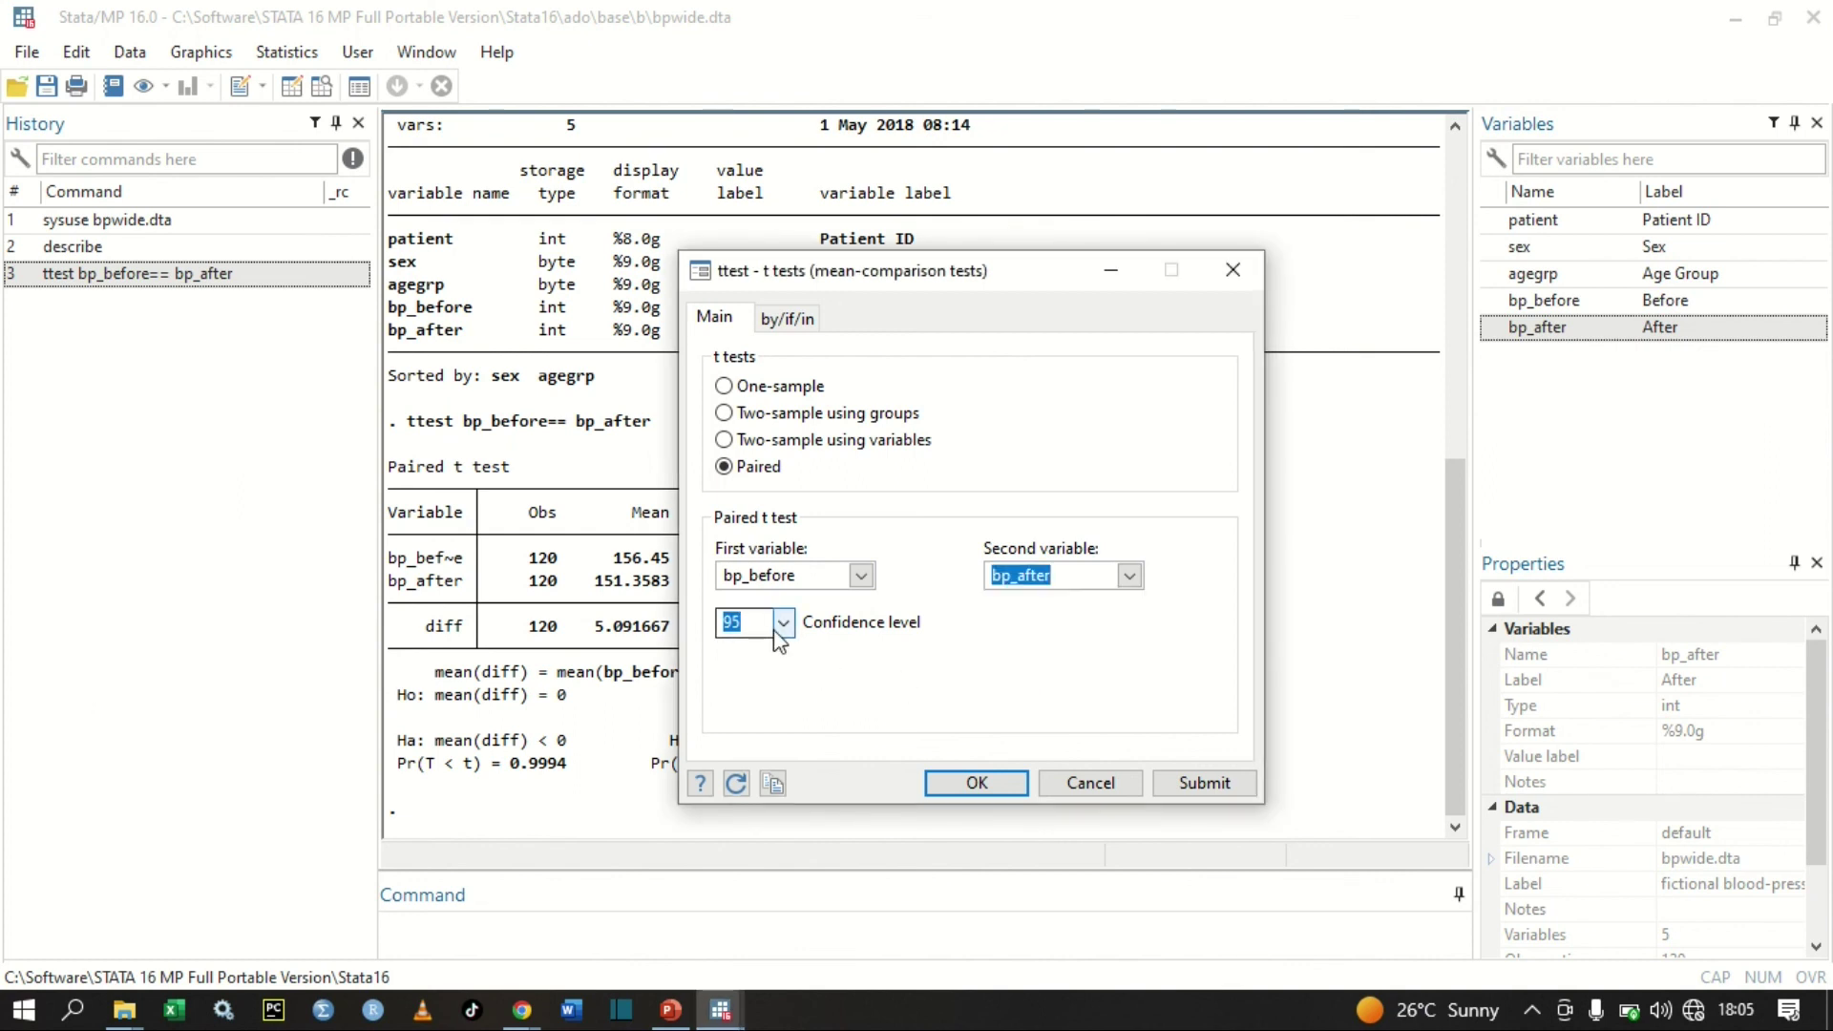
- Submit the paired t test, confirm with OK, then highlight the latest ttest command line in Results
click(1183, 783)
click(988, 781)
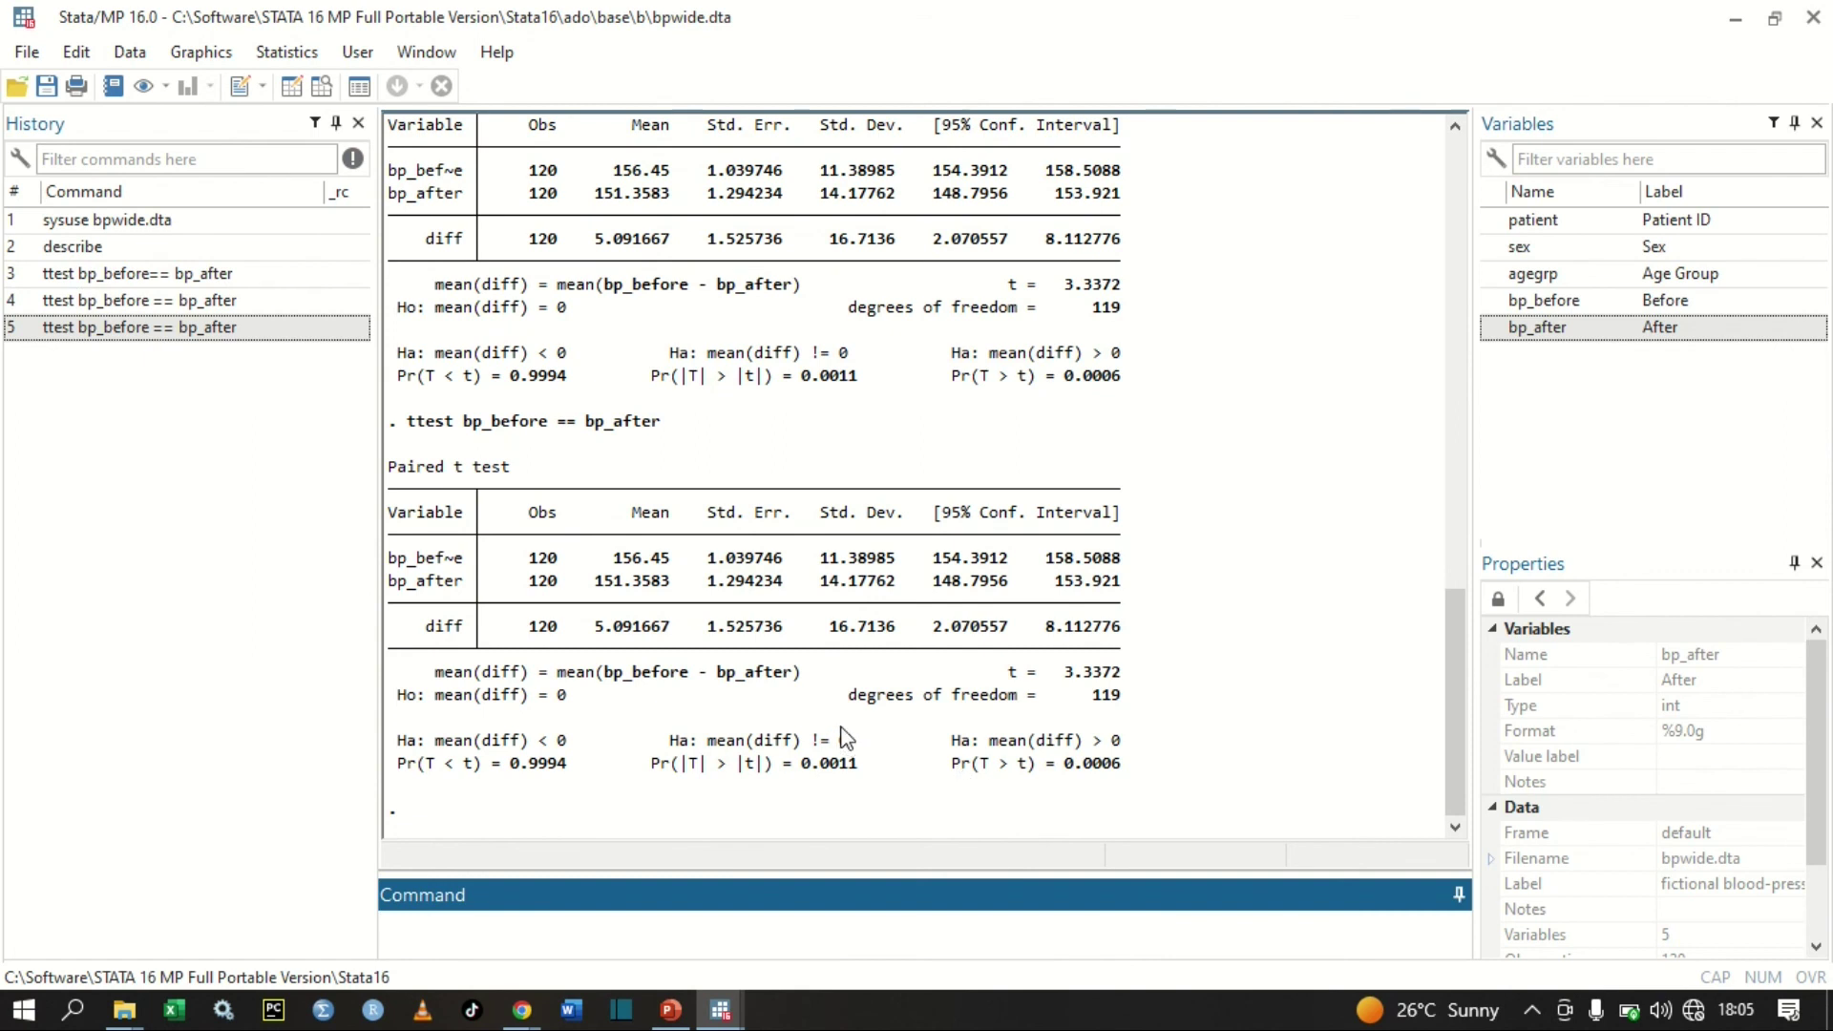
scroll(840, 737, up, 2)
scroll(838, 740, up, 1)
scroll(835, 745, down, 1)
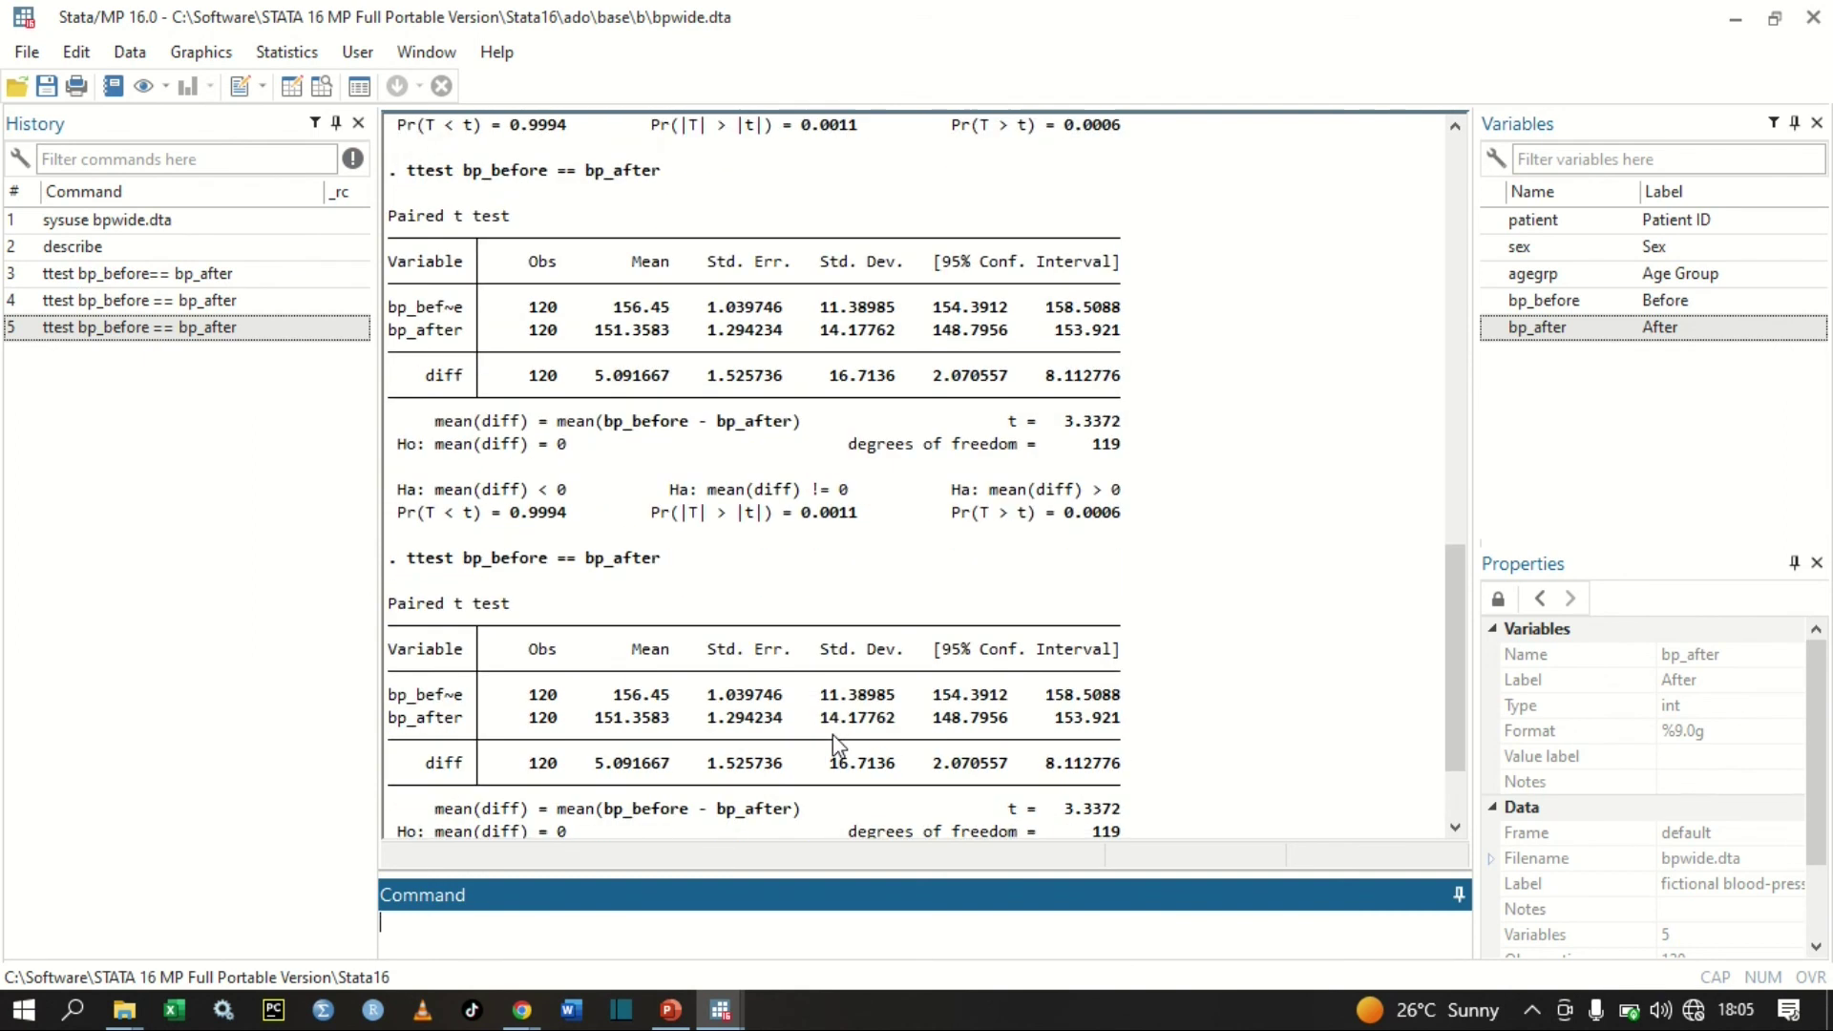
triple_click(711, 562)
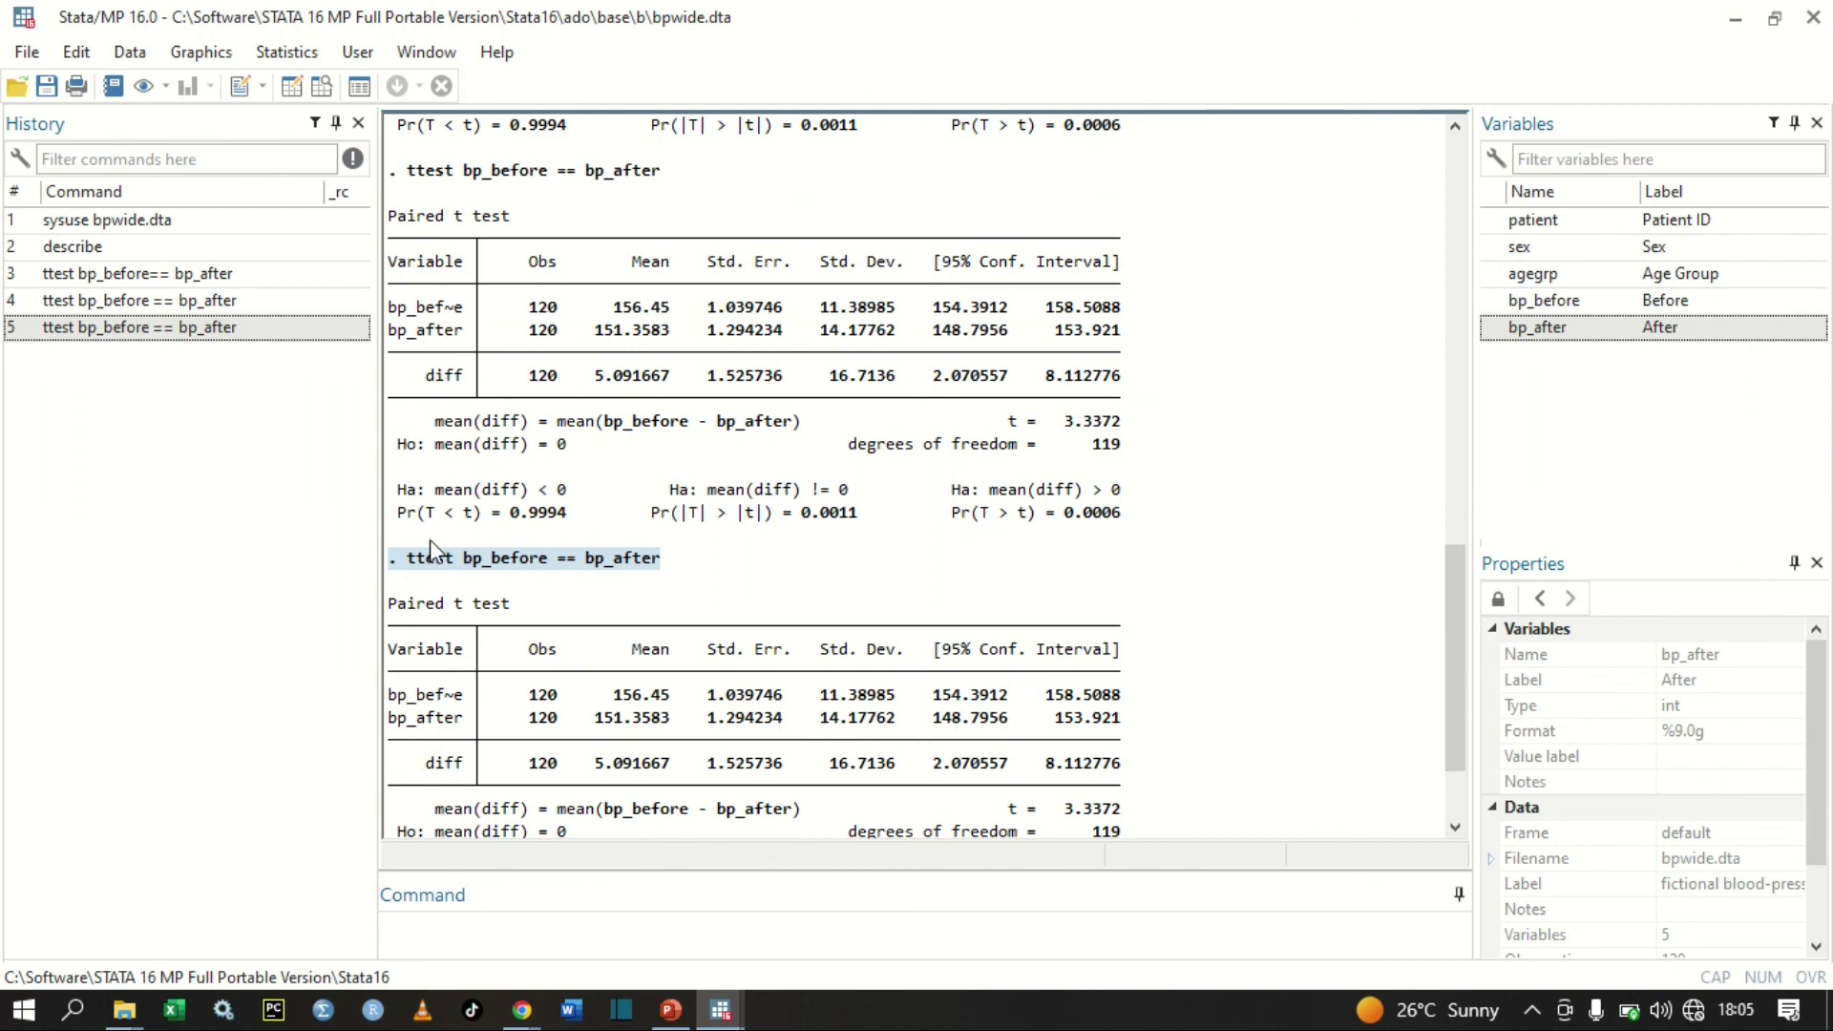